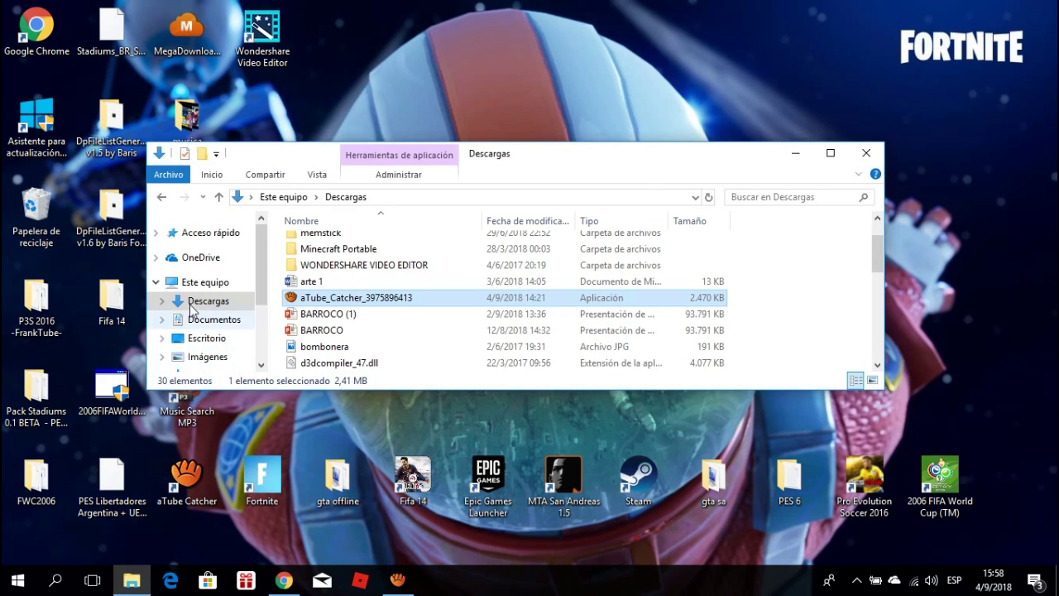
- Open the extracted WONDERSHARE VIDEO EDITOR folder in Descargas, select the Setup application, and minimize the folder window
scroll(356, 310, "down", 5)
scroll(331, 338, "down", 1)
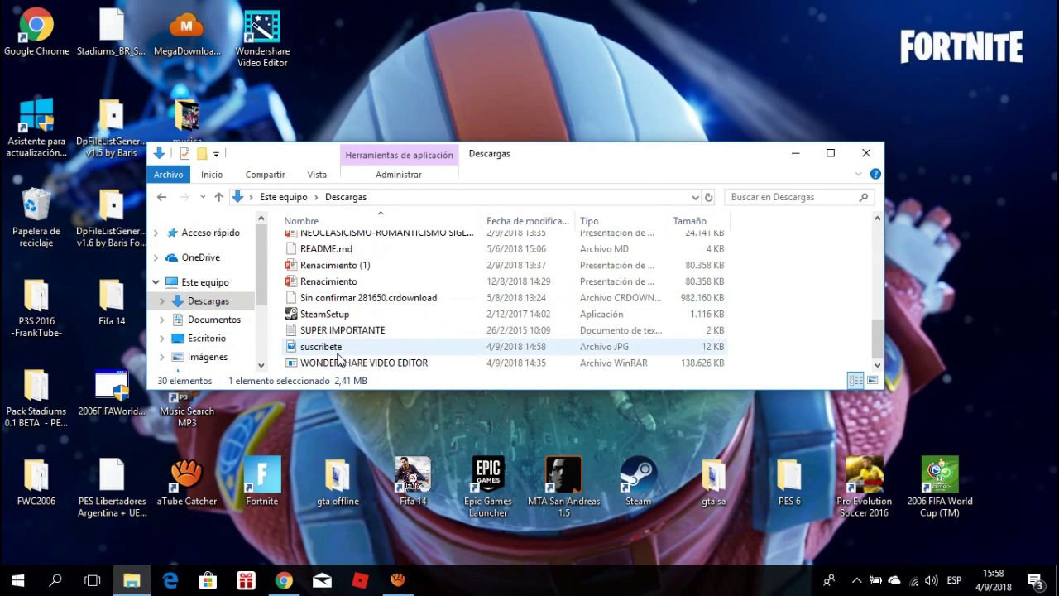
left_click(346, 365)
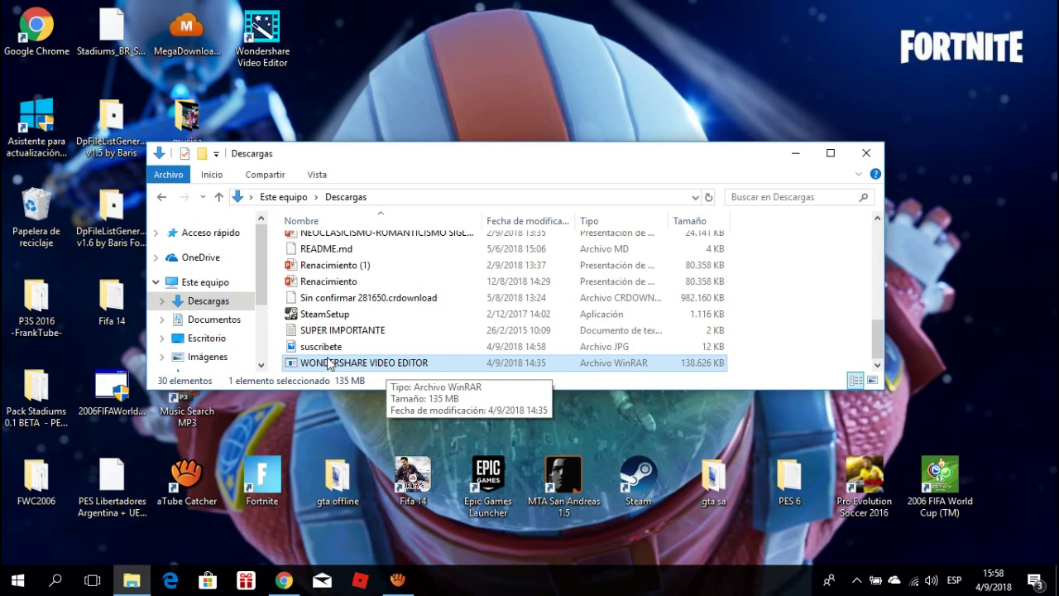
scroll(373, 364, "up", 8)
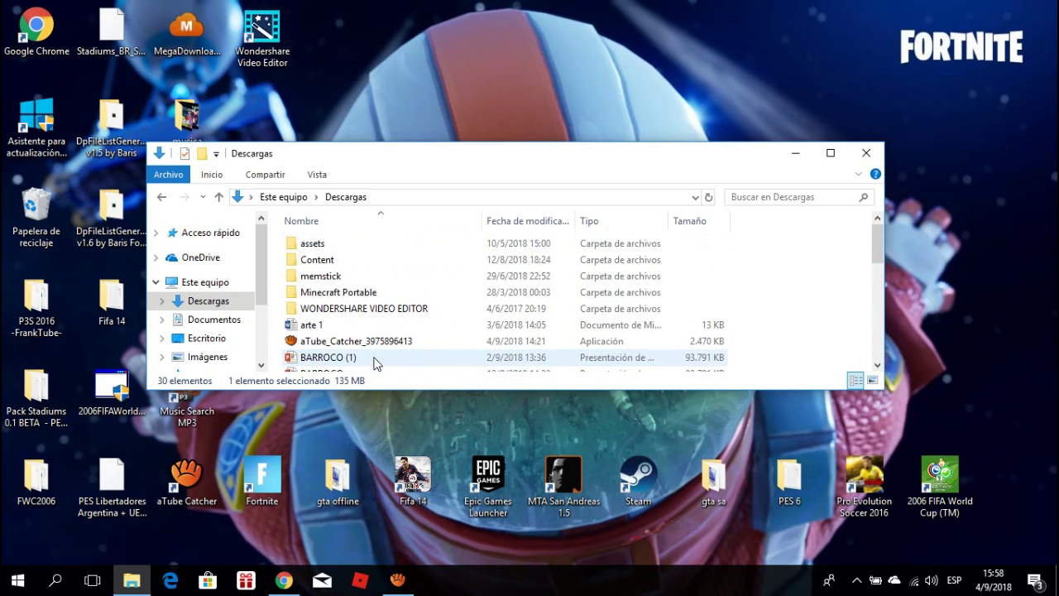
left_click(396, 309)
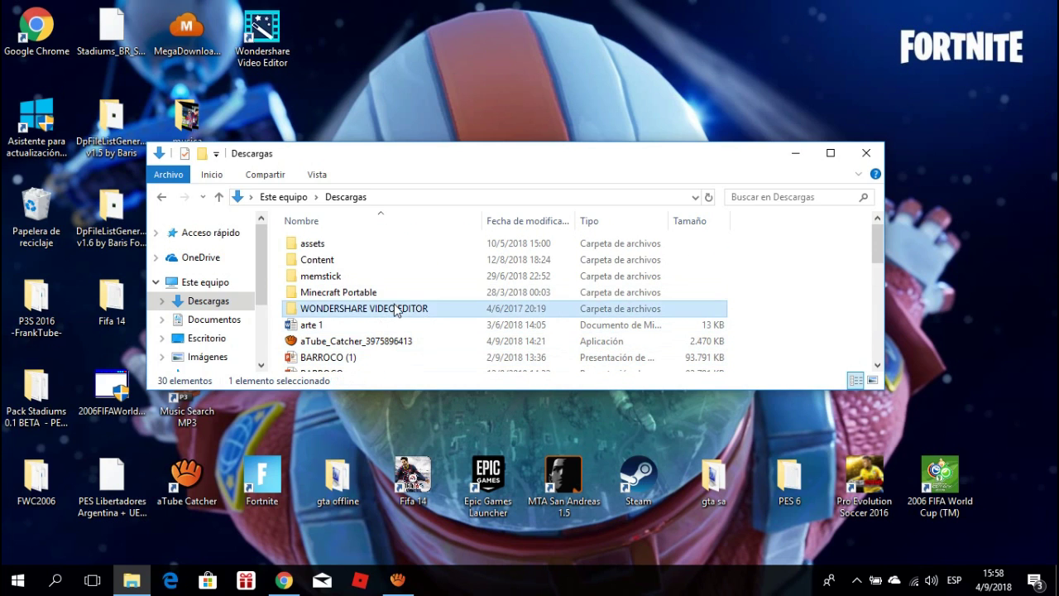
double_click(396, 308)
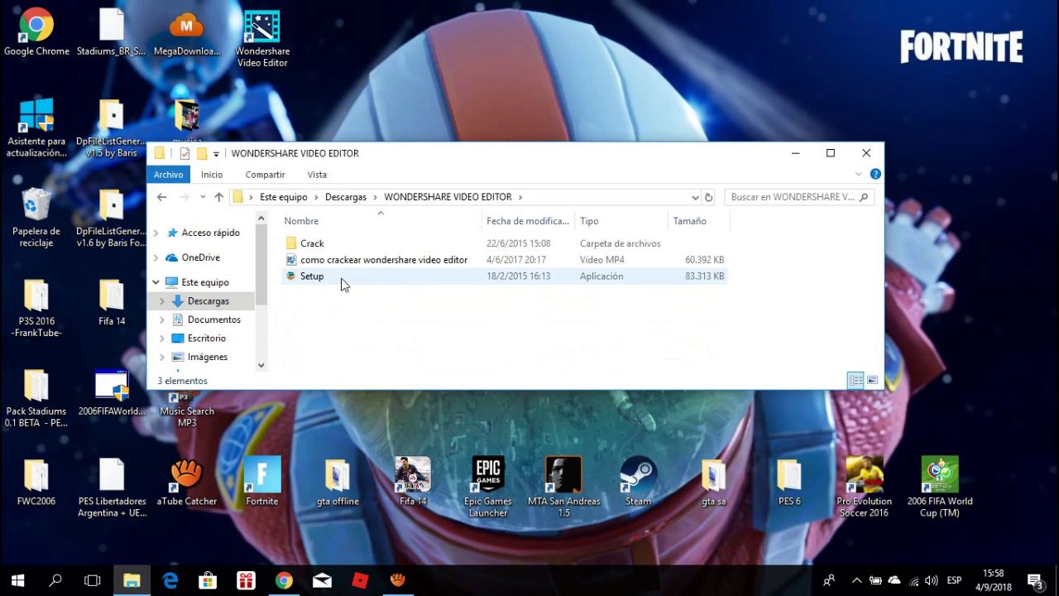
left_click(343, 280)
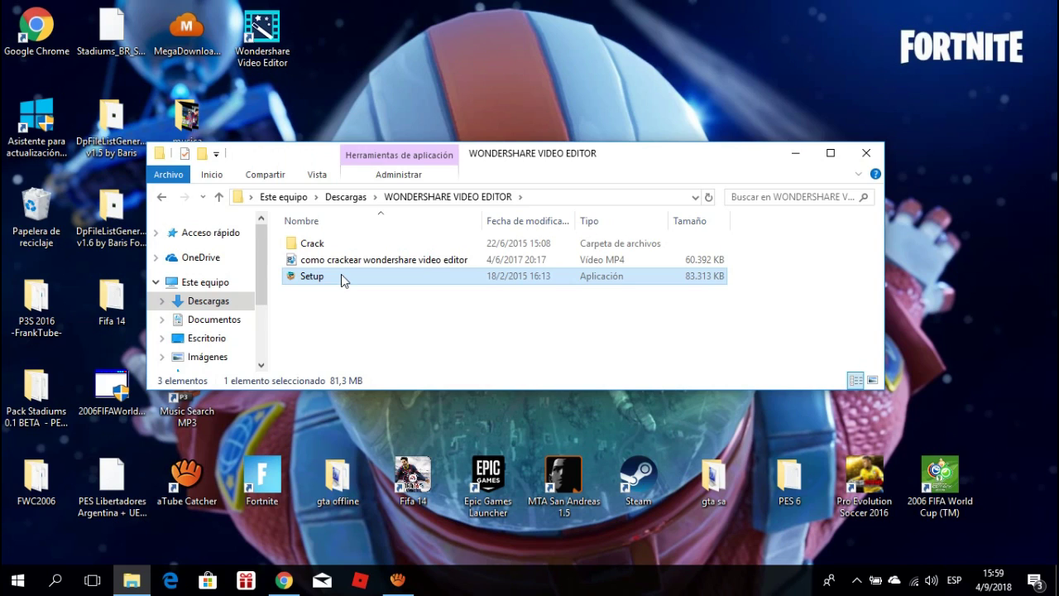
left_click(800, 153)
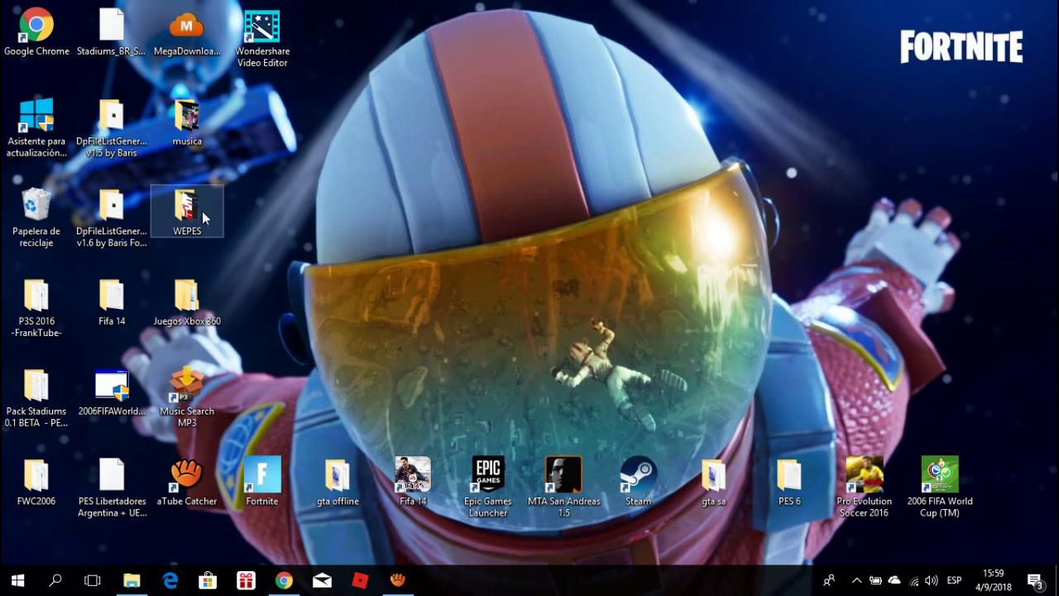
- Open the file location of the Wondershare Video Editor desktop shortcut
left_click(284, 36)
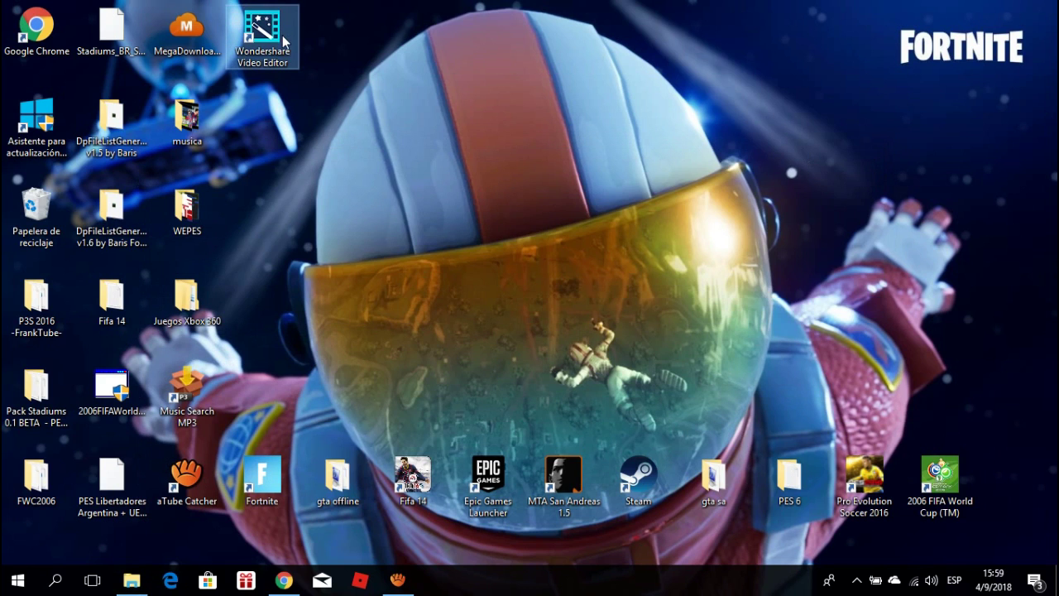
double_click(284, 36)
right_click(282, 38)
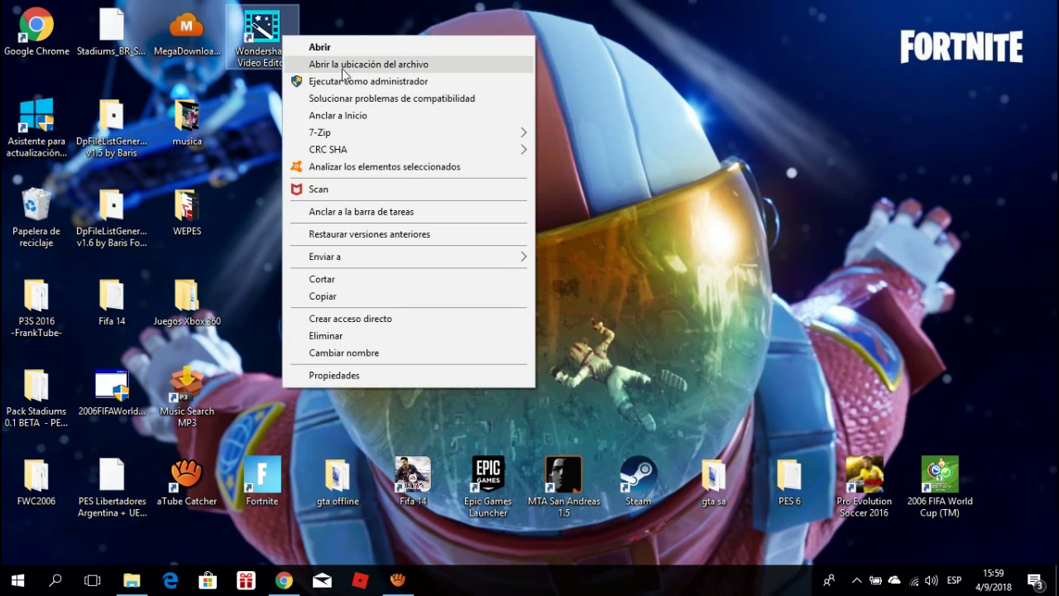
left_click(345, 66)
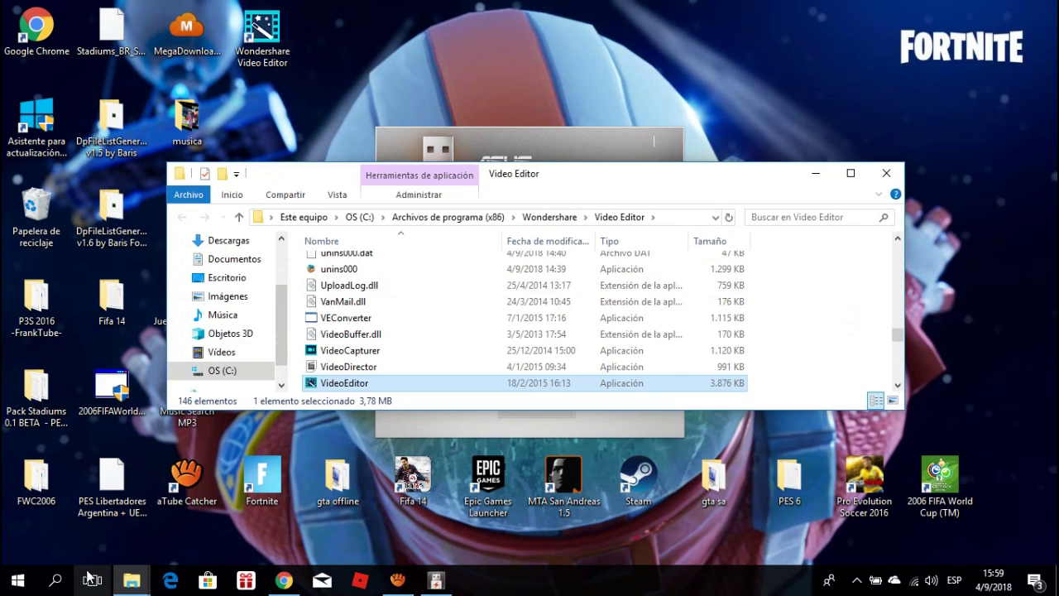
- Copy the VideoEditor and ws_log.dll files from the Crack folder inside WONDERSHARE VIDEO EDITOR
mouse_move(132, 580)
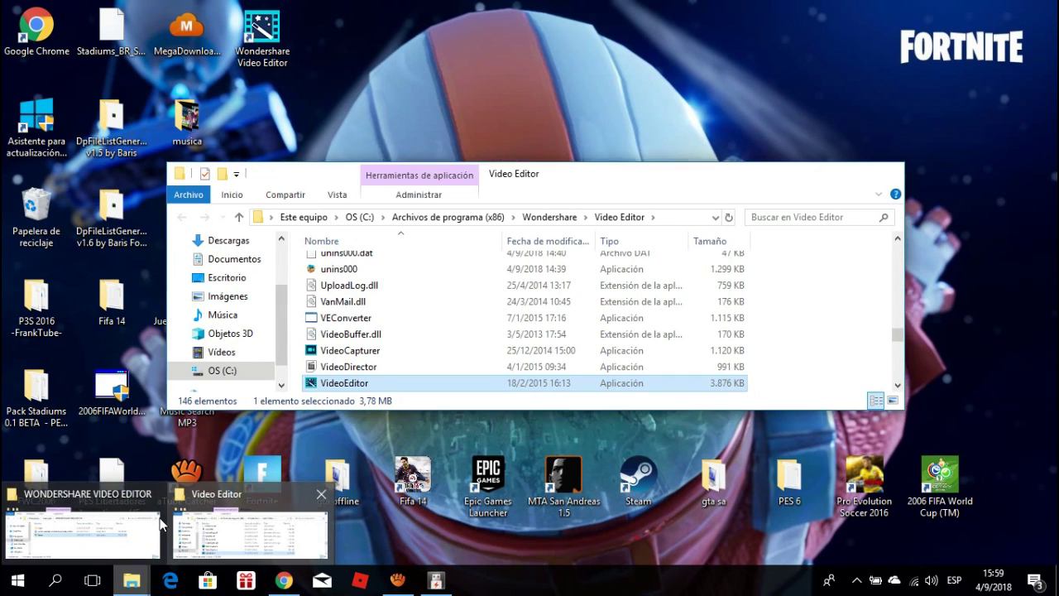
left_click(82, 530)
left_click(303, 246)
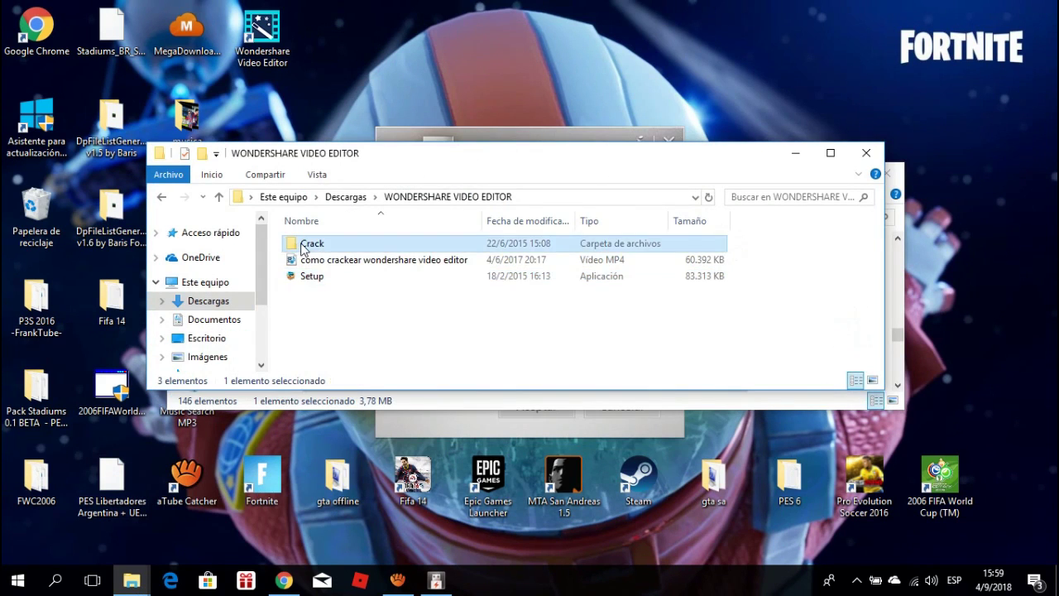
double_click(303, 246)
left_click_drag(335, 250, 353, 264)
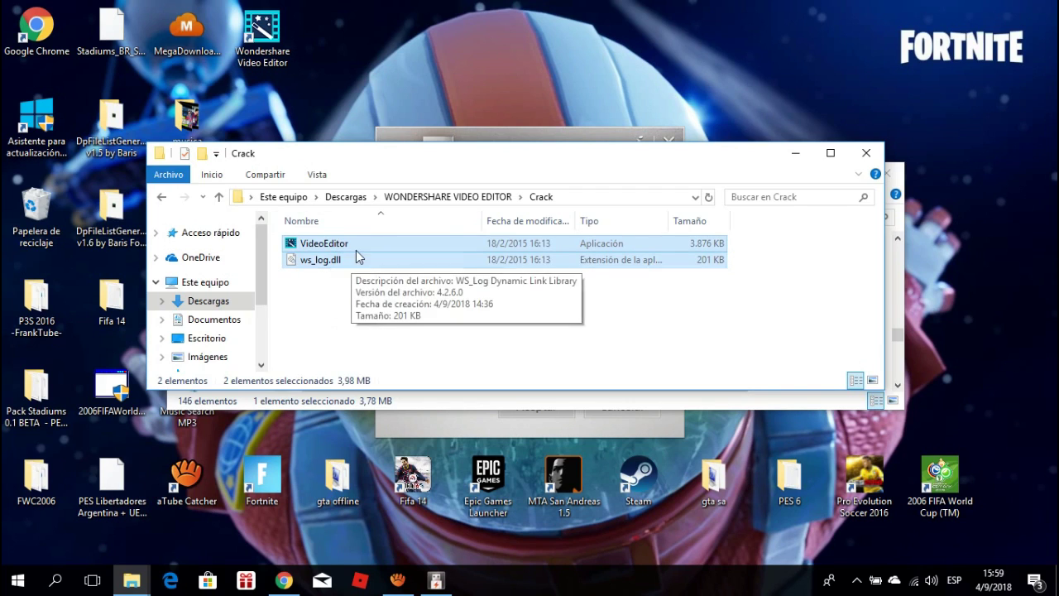
right_click(693, 249)
left_click(748, 424)
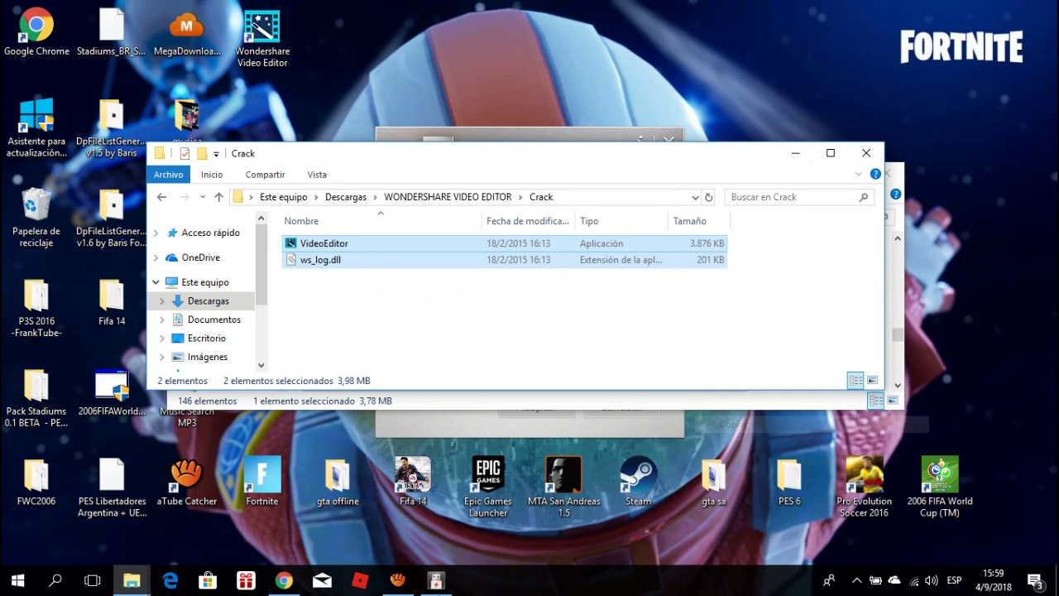
- Look through the Video Editor installation folder and close both folder windows and the USB Charger+ dialog
mouse_move(132, 592)
left_click(203, 538)
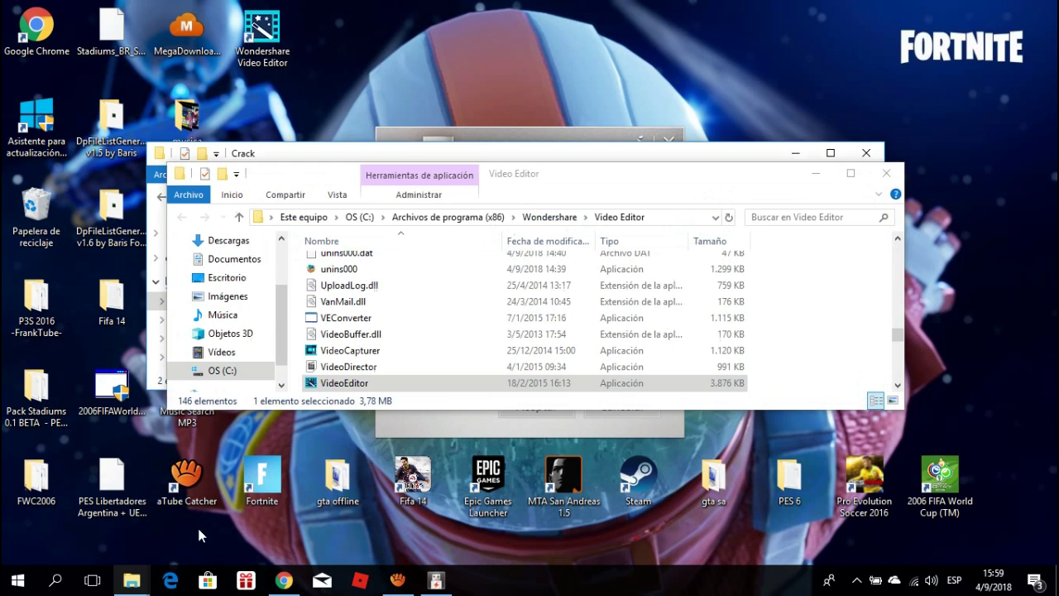
scroll(621, 341, "down", 3)
scroll(621, 341, "up", 4)
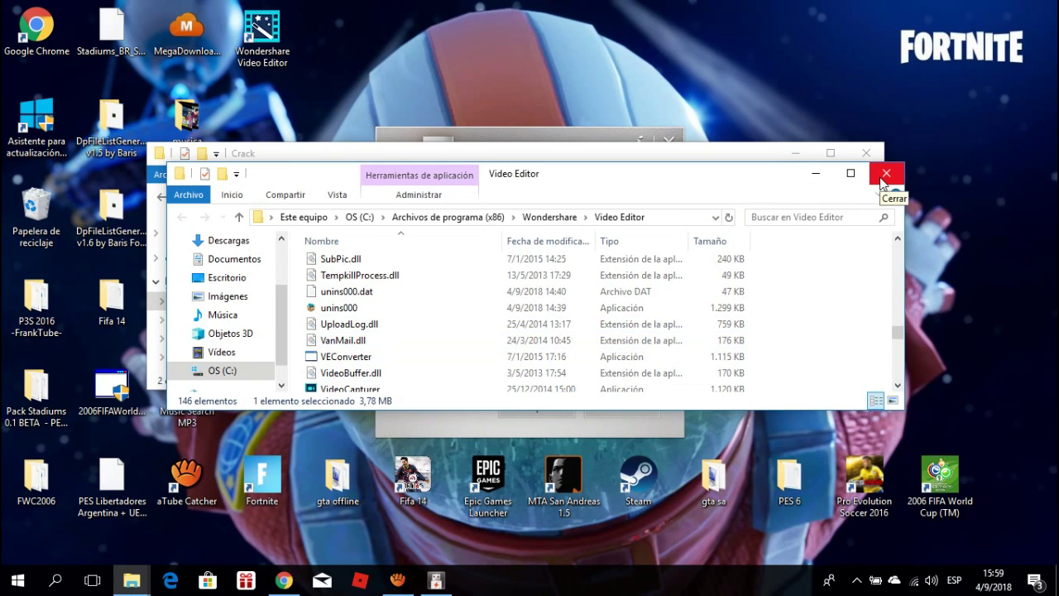
left_click(884, 174)
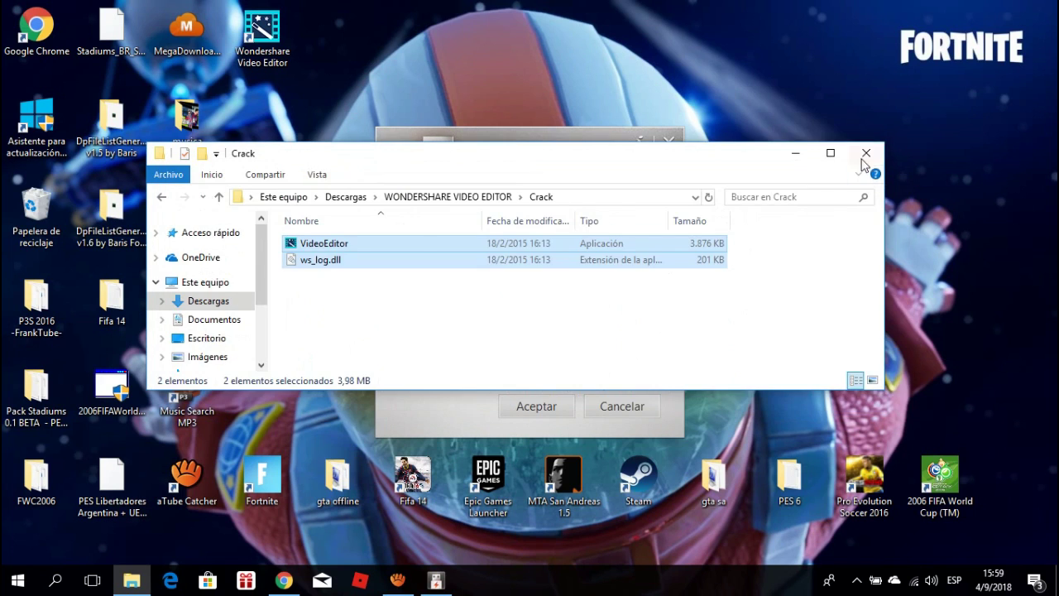
left_click(866, 153)
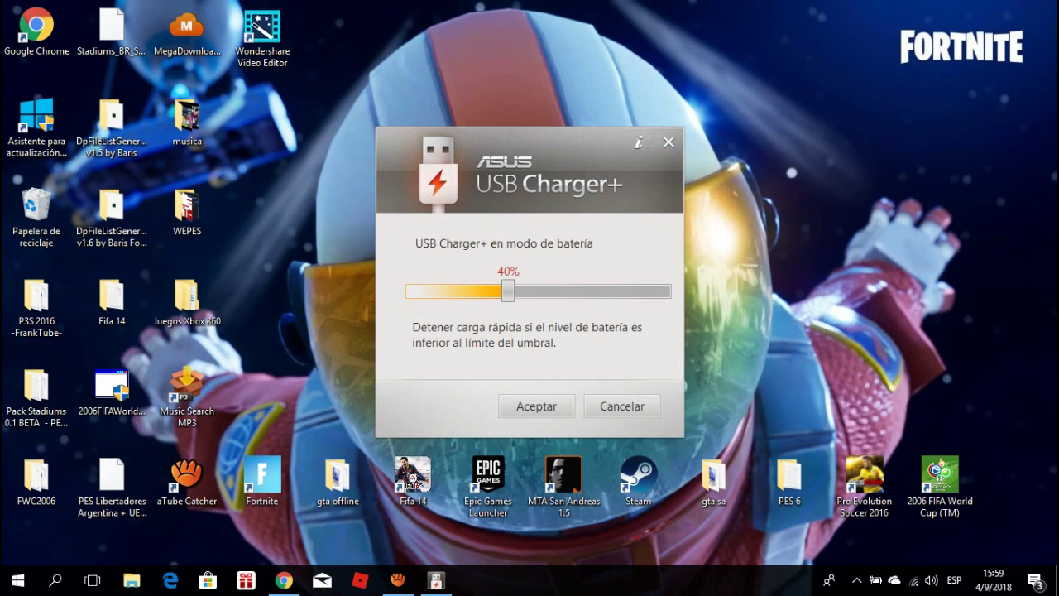
left_click(668, 141)
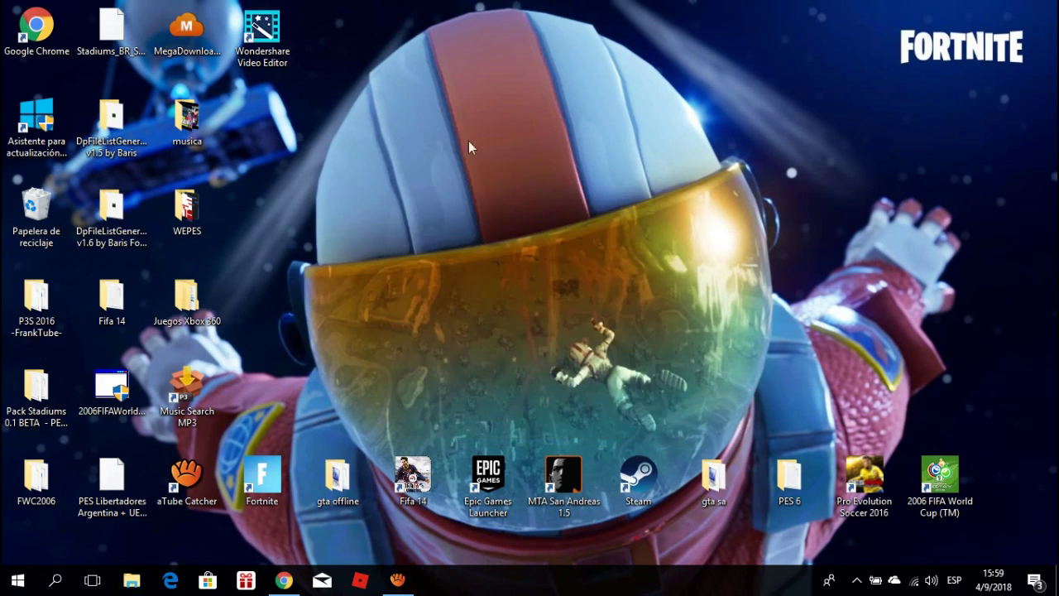
double_click(278, 27)
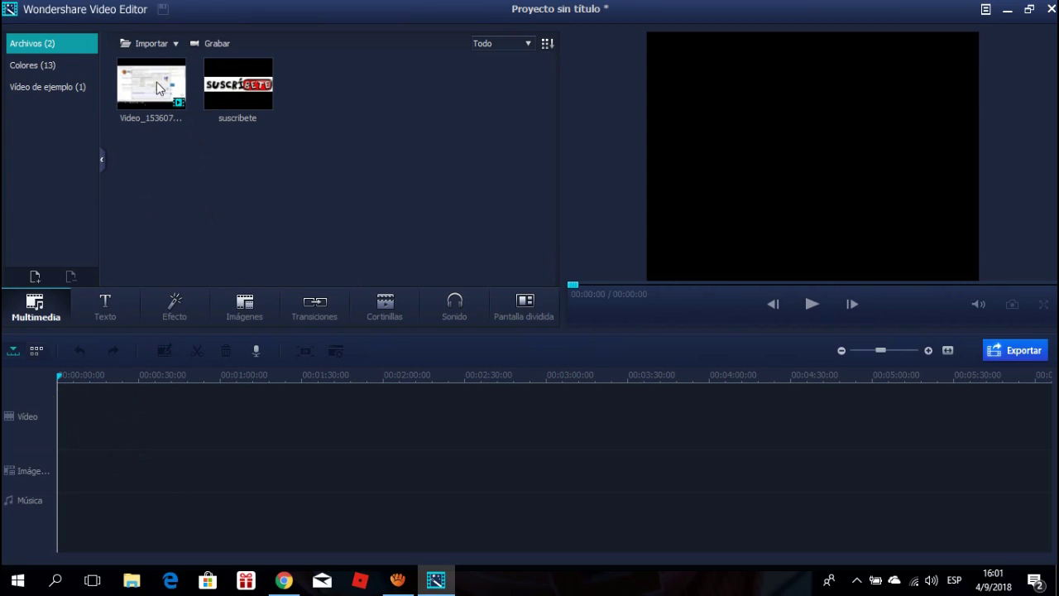
left_click_drag(160, 93, 147, 432)
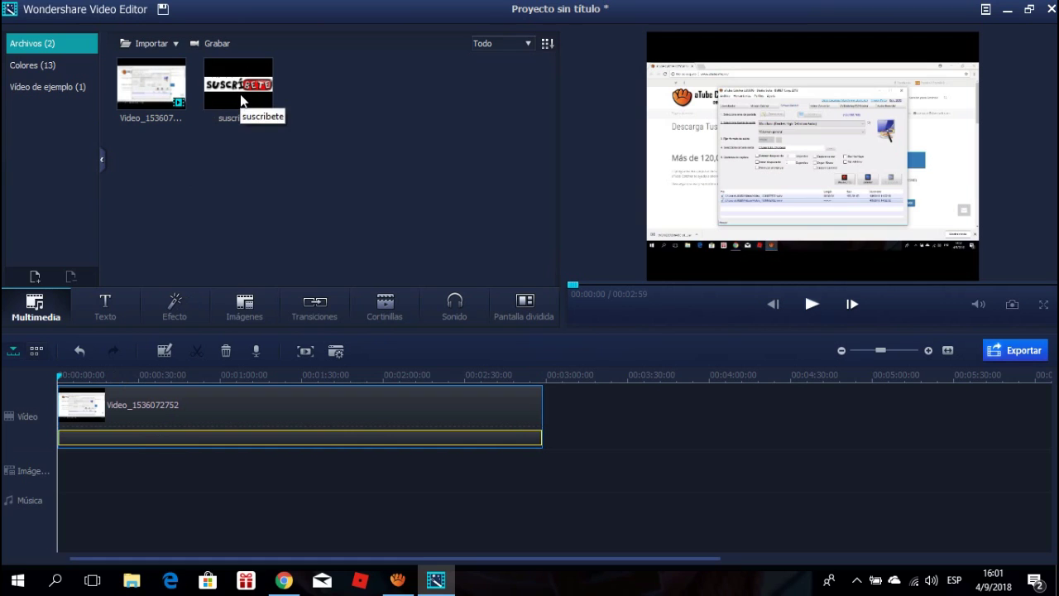
left_click_drag(244, 102, 98, 37)
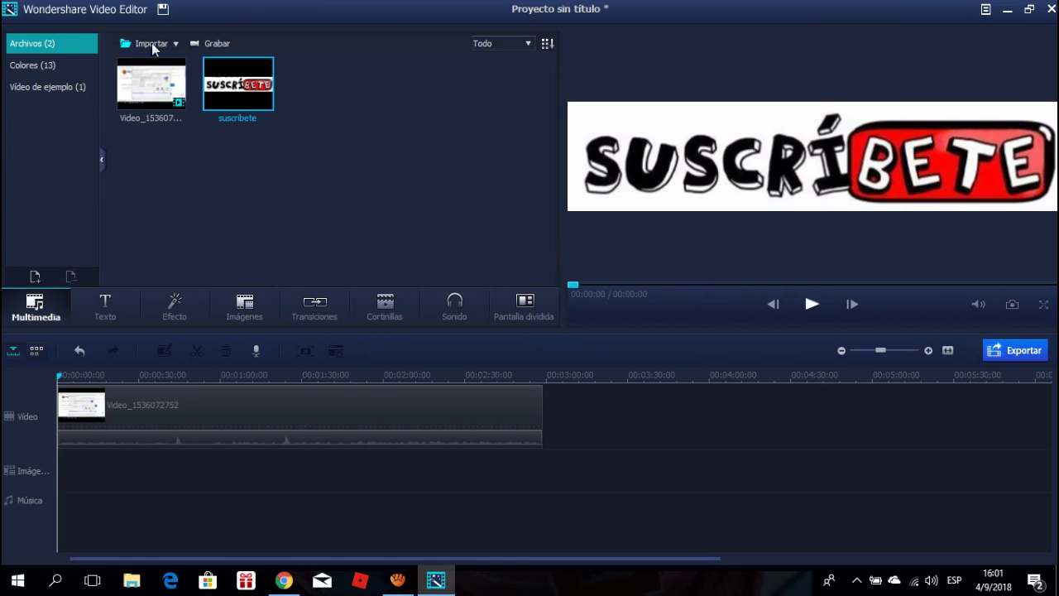
left_click(176, 44)
left_click(204, 62)
left_click(176, 43)
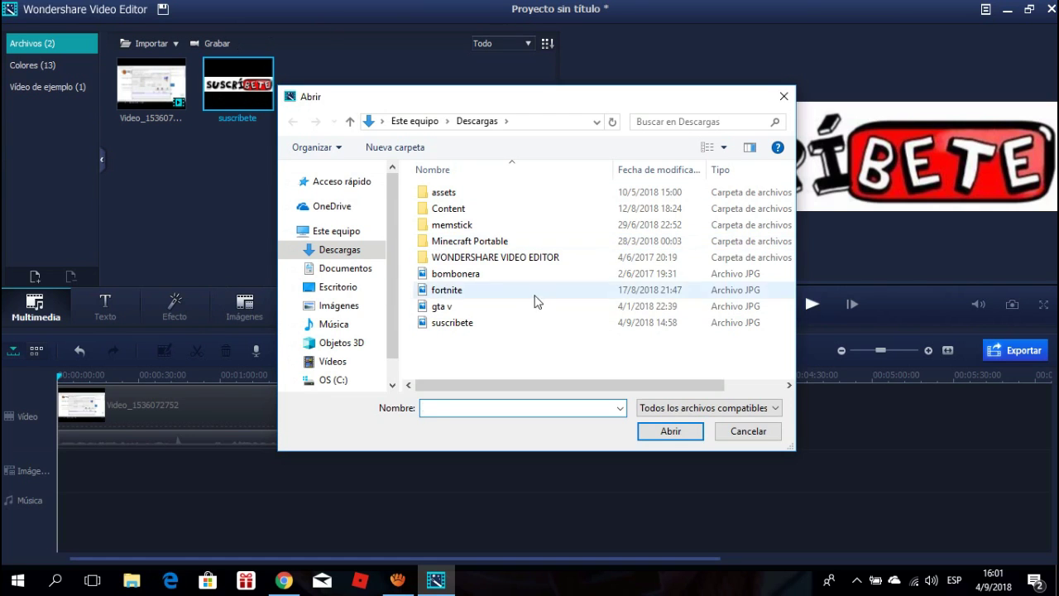
left_click(778, 97)
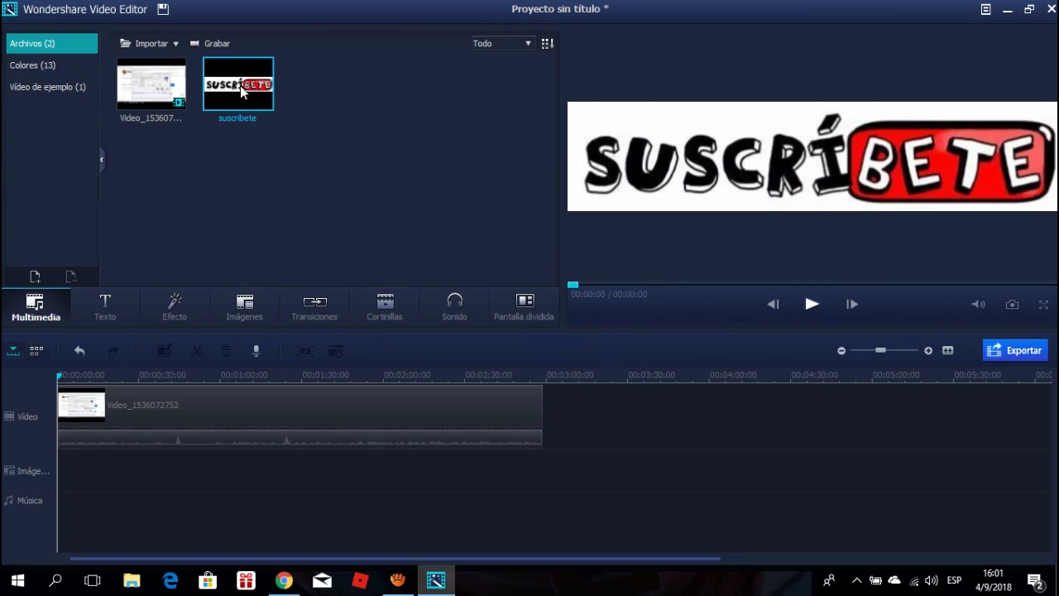
- Import the suscribete image from the Descargas folder into the media library
left_click(176, 48)
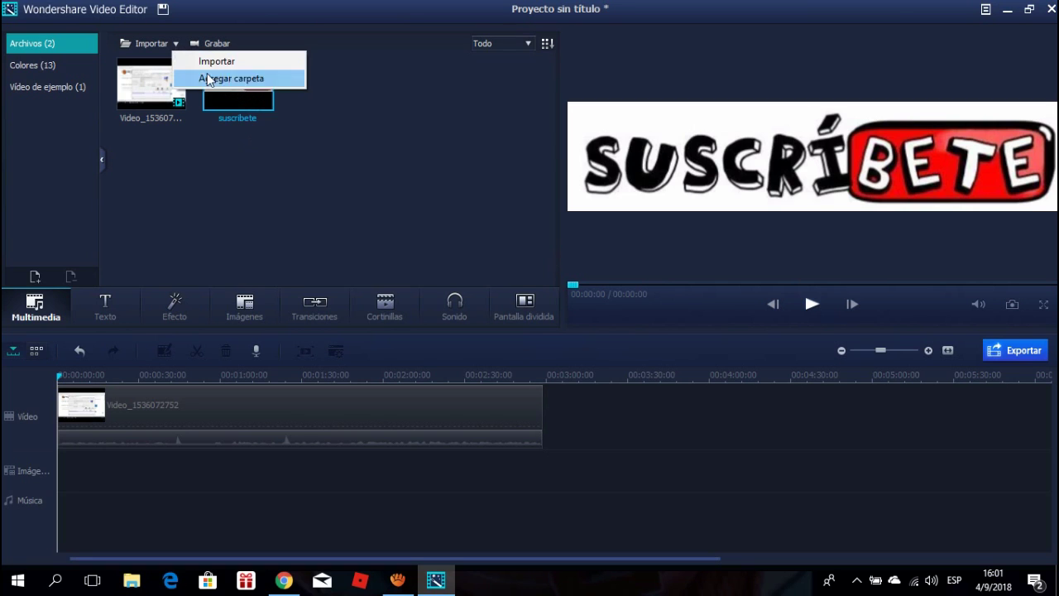
left_click(235, 64)
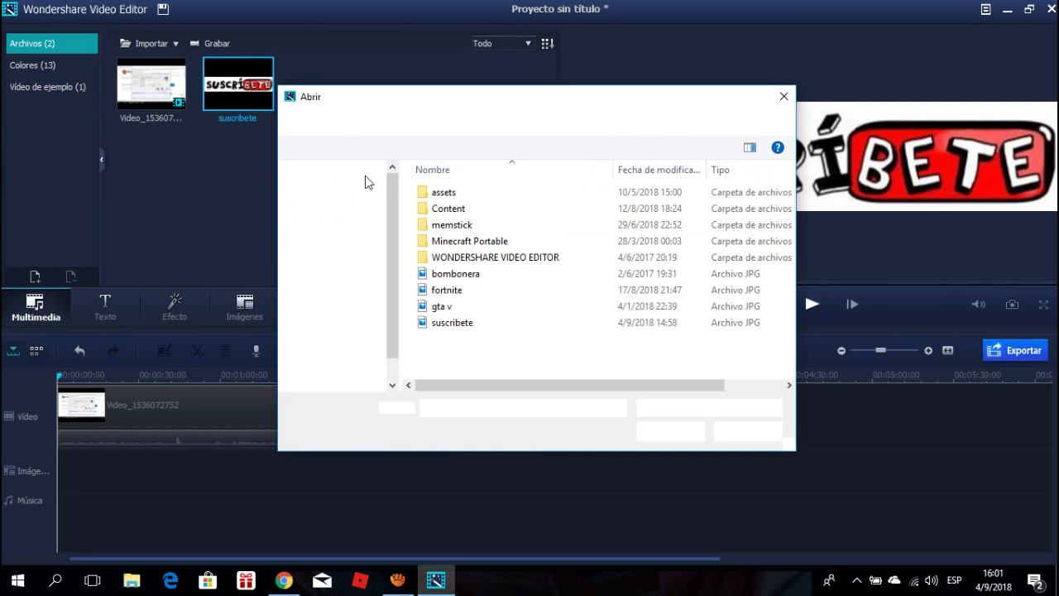
left_click(467, 324)
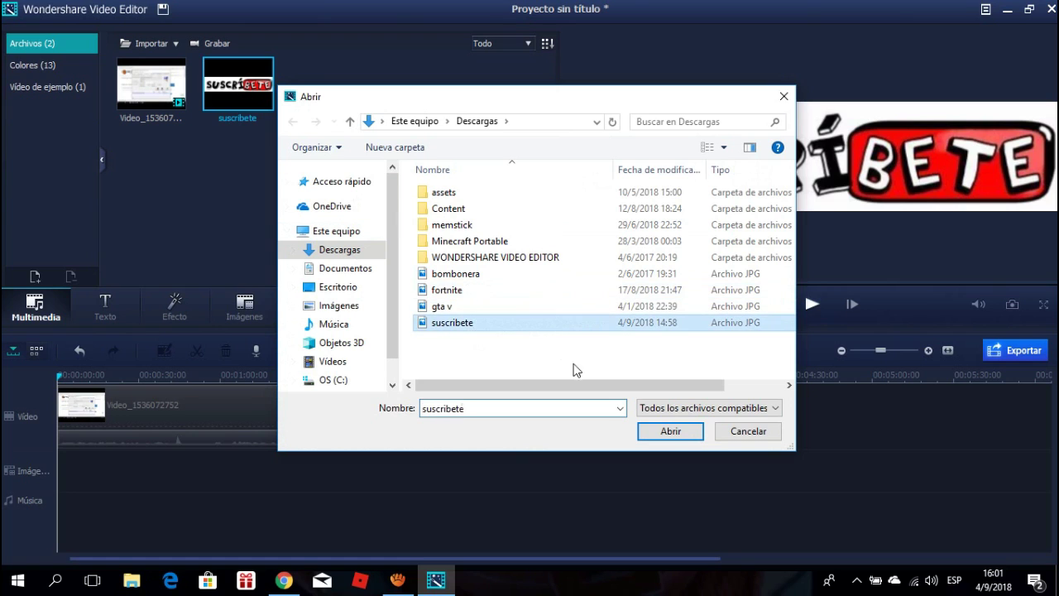
left_click(671, 431)
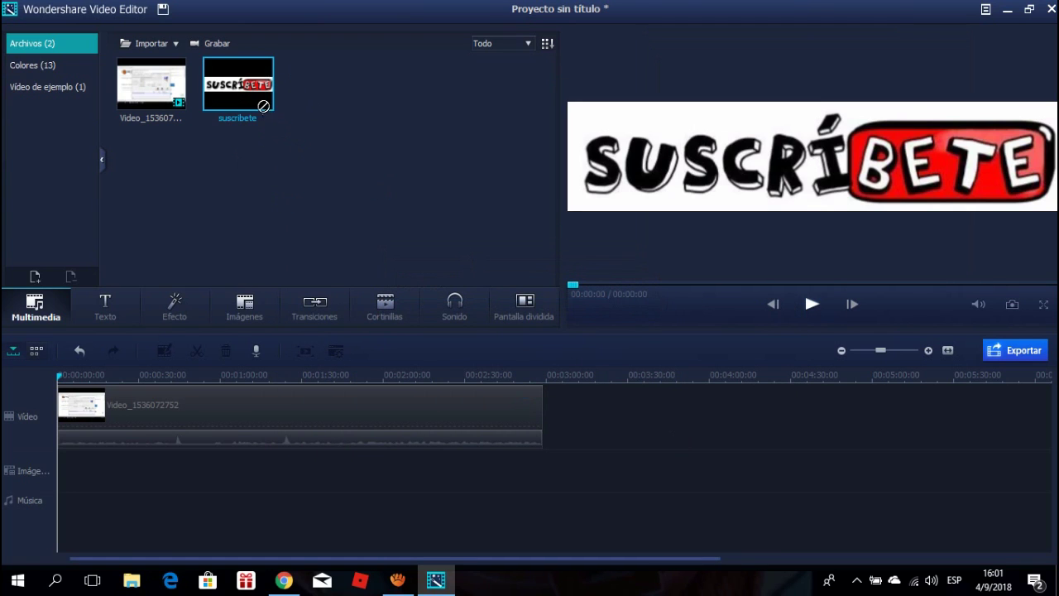
- Insert the suscribete image at the beginning of the video track, ahead of the recorded video clip
left_click_drag(247, 66, 66, 405)
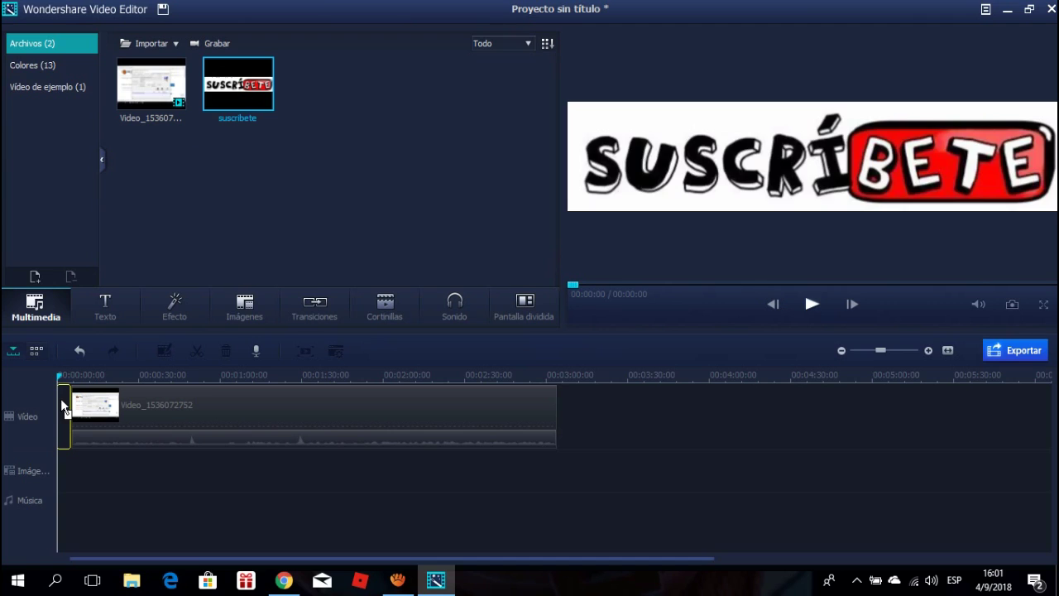
left_click_drag(62, 407, 63, 407)
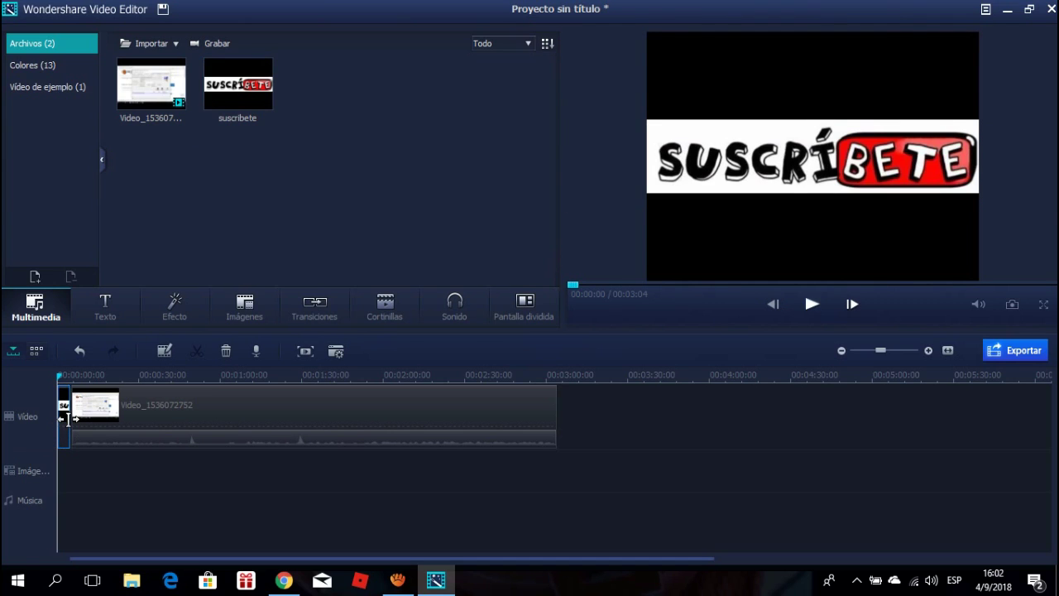
left_click(66, 418)
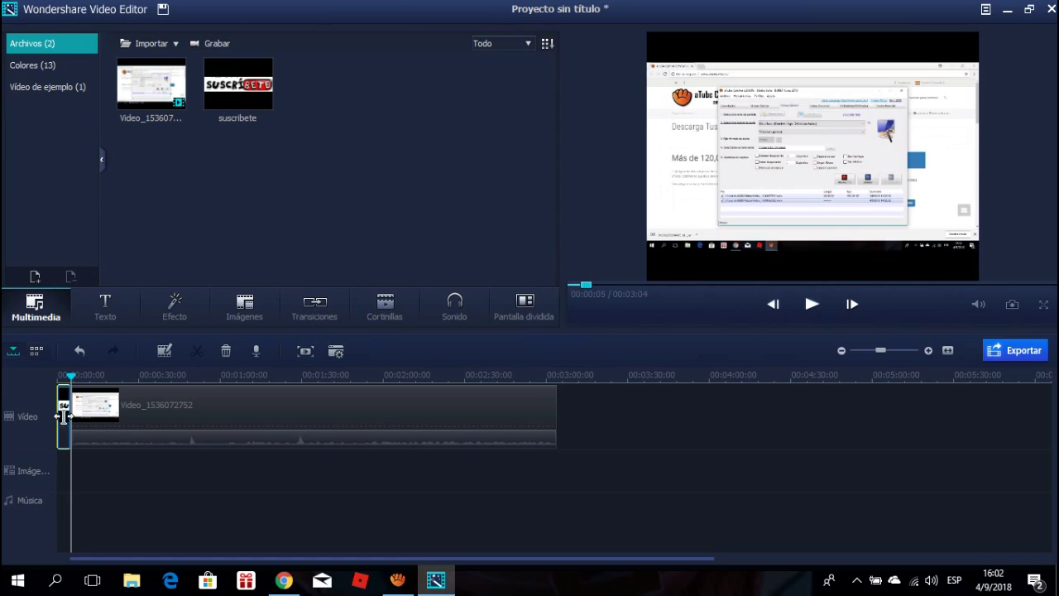
left_click_drag(61, 416, 64, 414)
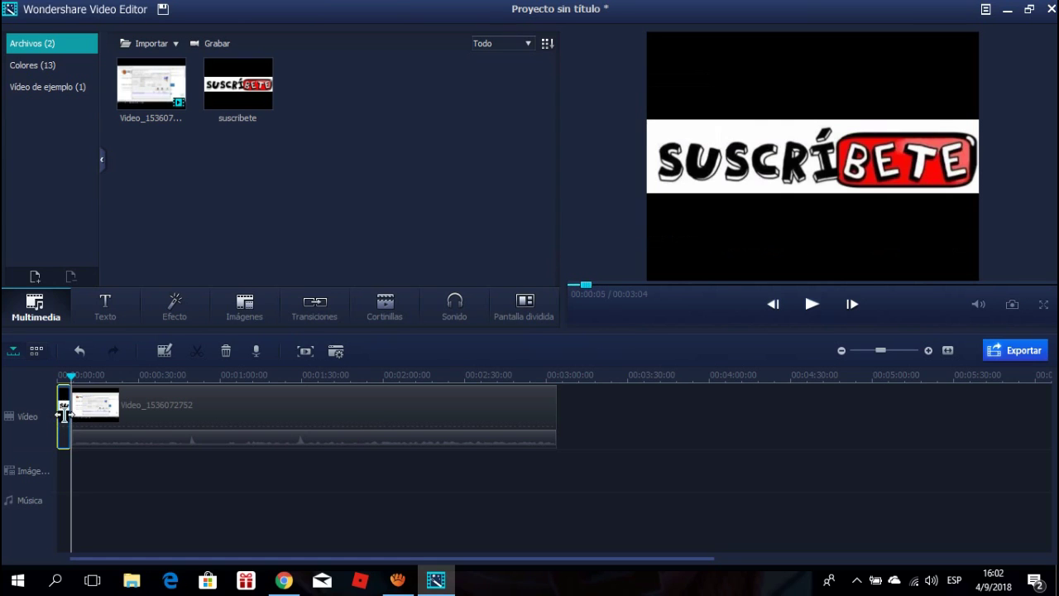
left_click(94, 478)
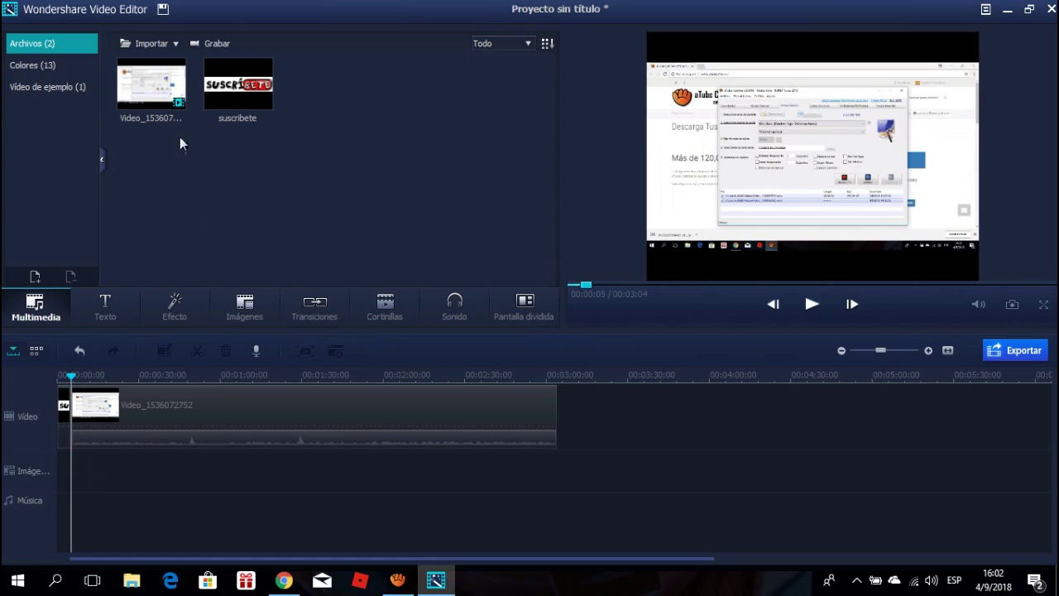
- Open the sample video collection and preview the Countdown3 clip
left_click(44, 87)
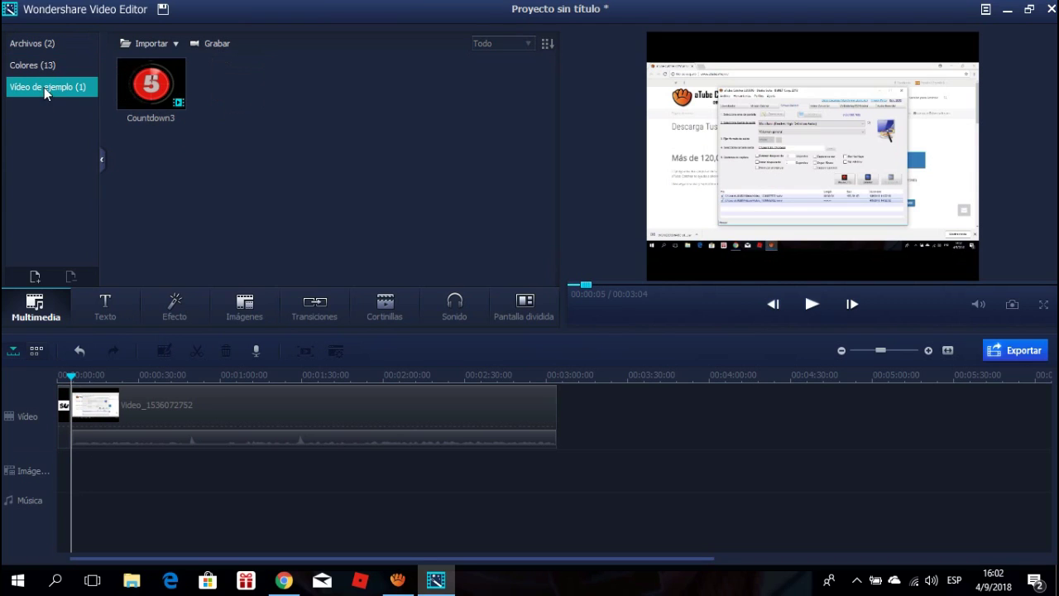
left_click(173, 97)
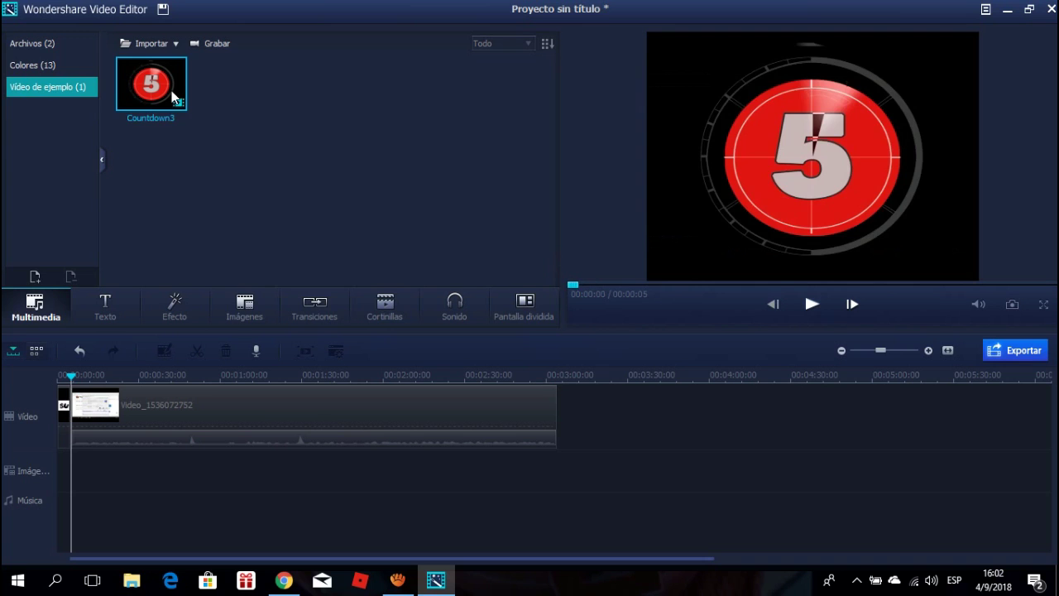
- Play part of the Countdown3 sample clip and pause it
left_click(812, 303)
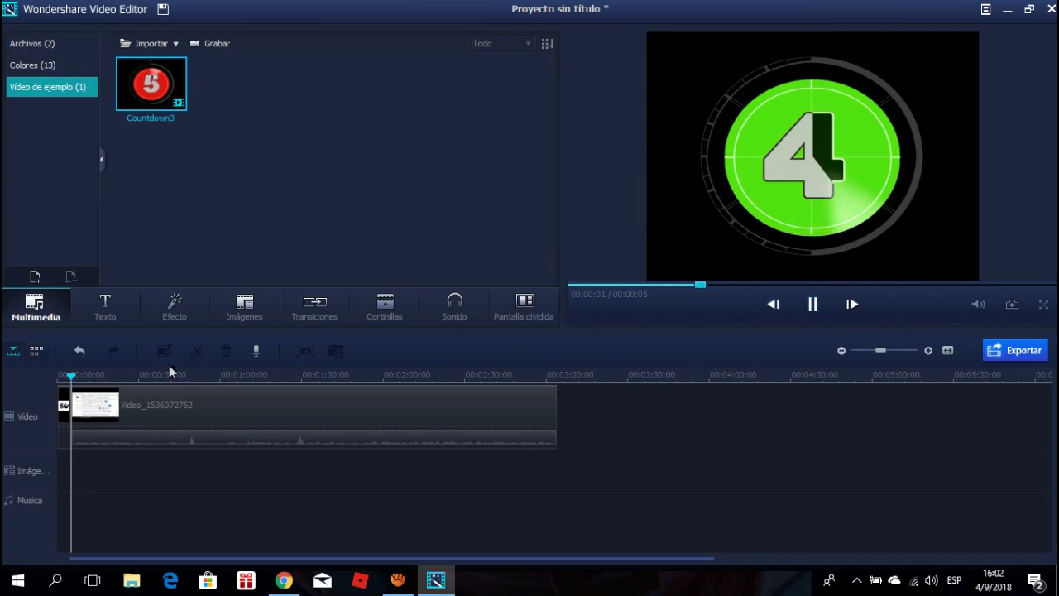
left_click(812, 304)
- Browse the text styles, the effects and the full collection of images available for the video
left_click(120, 301)
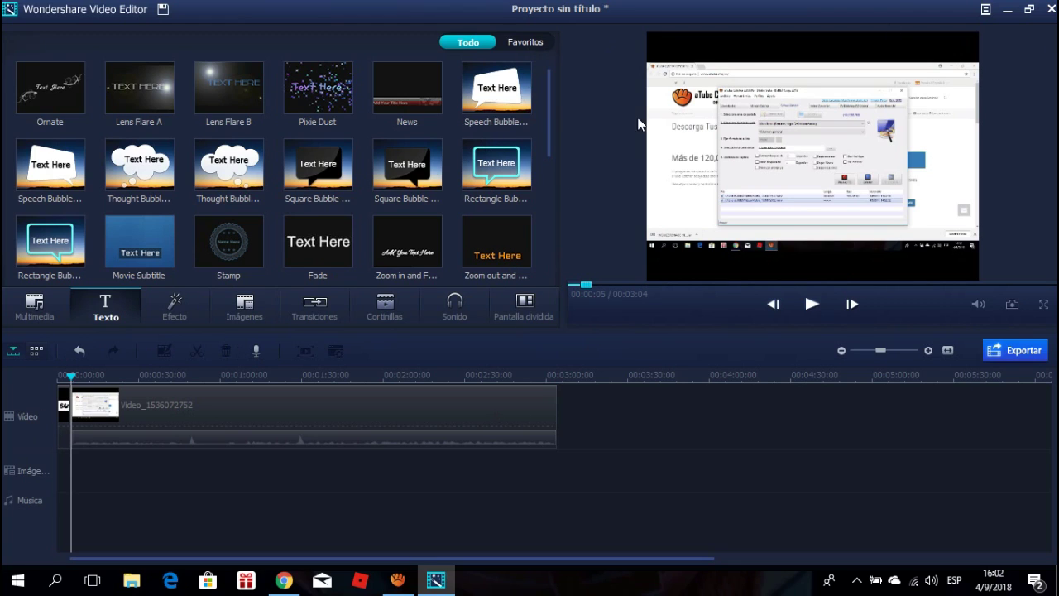
left_click(172, 314)
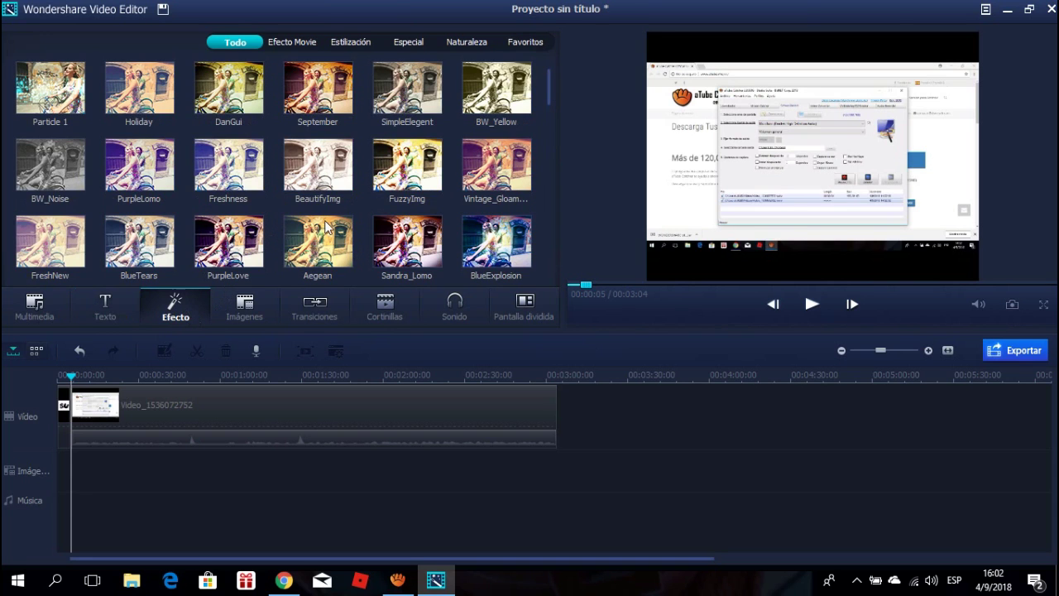
left_click(259, 312)
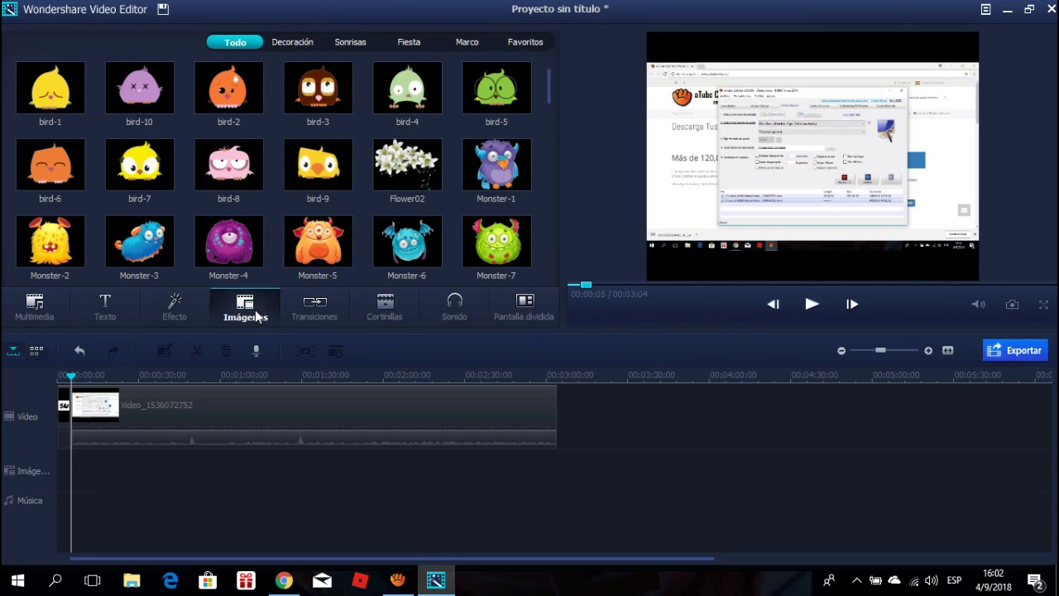
scroll(404, 213, "down", 10)
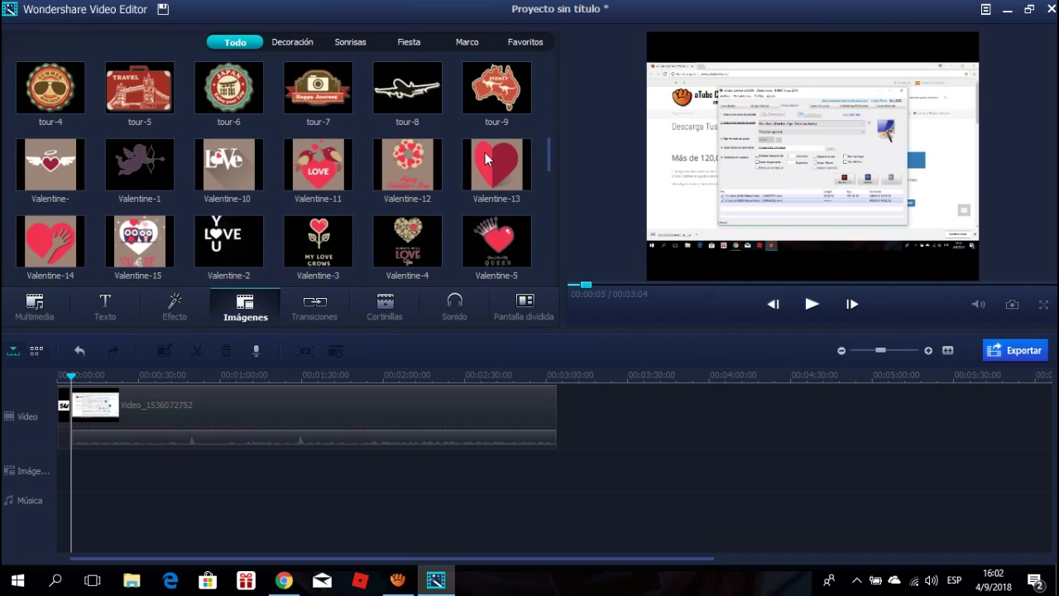
scroll(459, 190, "down", 8)
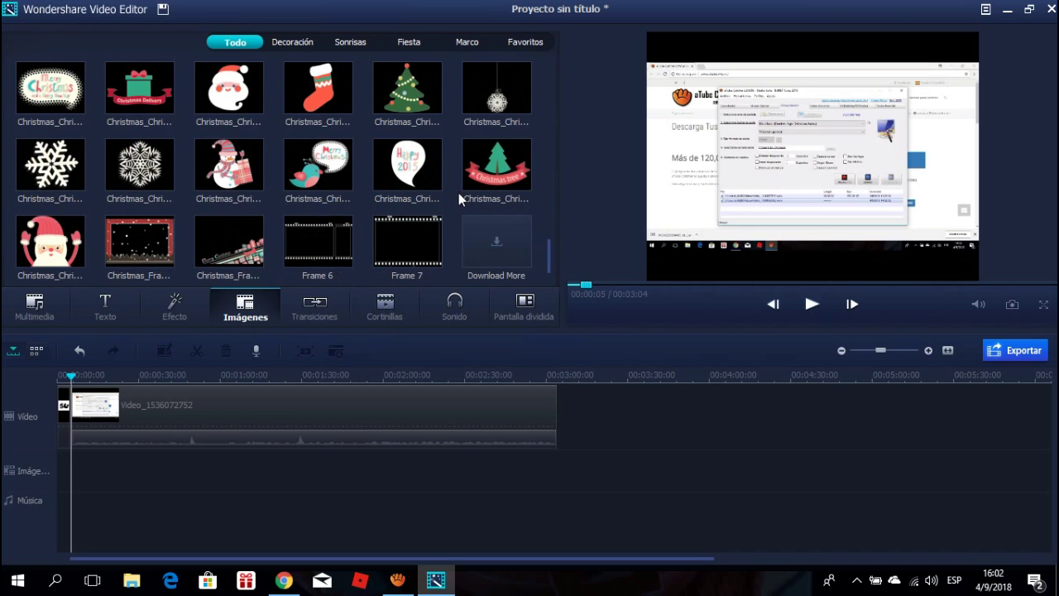
- Look through the Decoración images and the Fiesta images
left_click(304, 42)
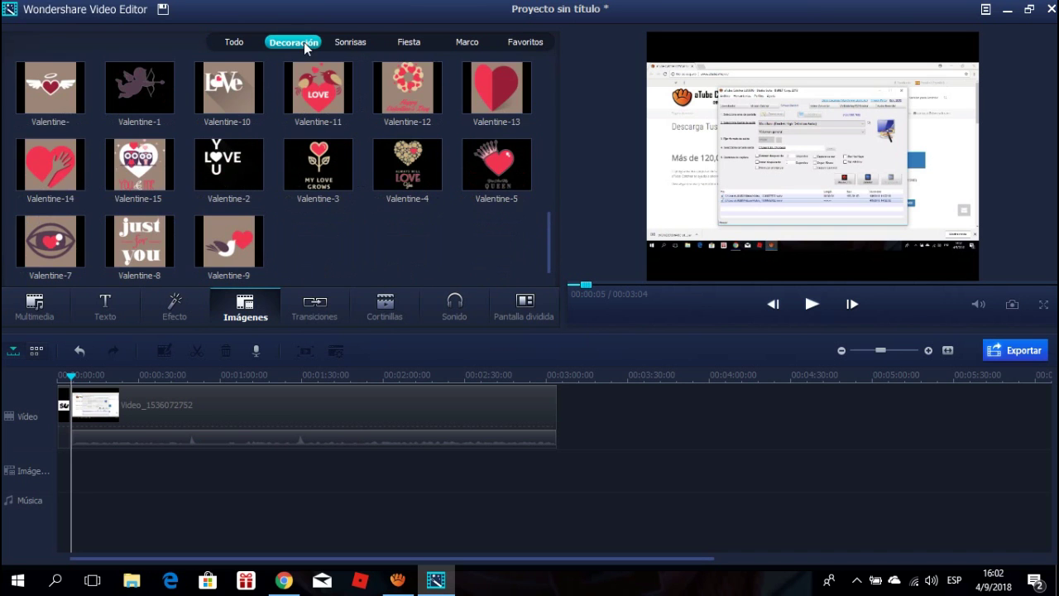
scroll(303, 232, "up", 10)
scroll(304, 232, "down", 4)
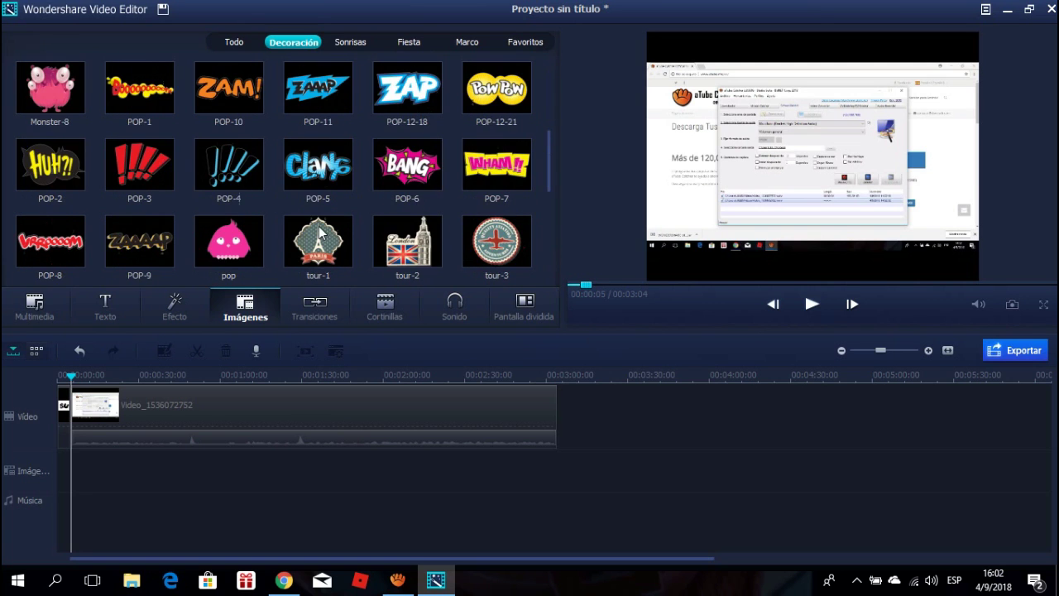
scroll(323, 234, "up", 3)
scroll(324, 233, "up", 1)
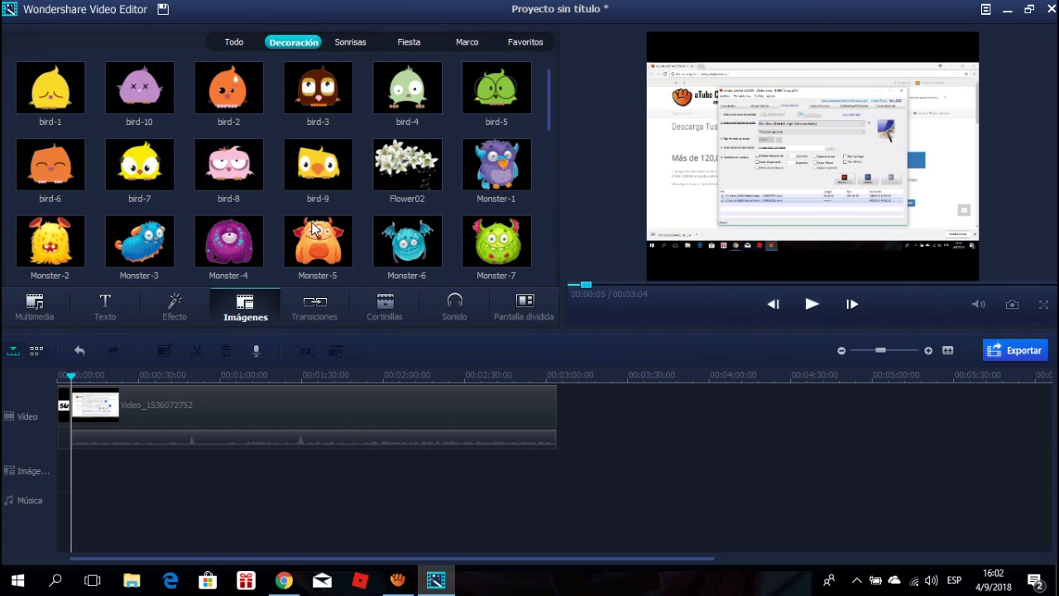
left_click(423, 41)
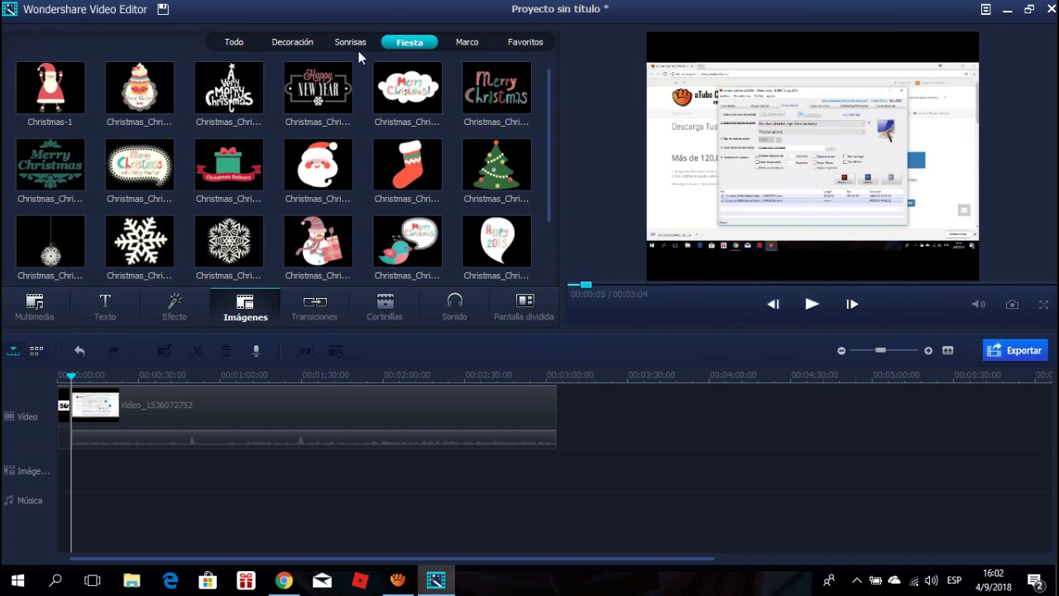
- Examine the available transitions and Cortinillas templates, and return to the text styles
left_click(316, 313)
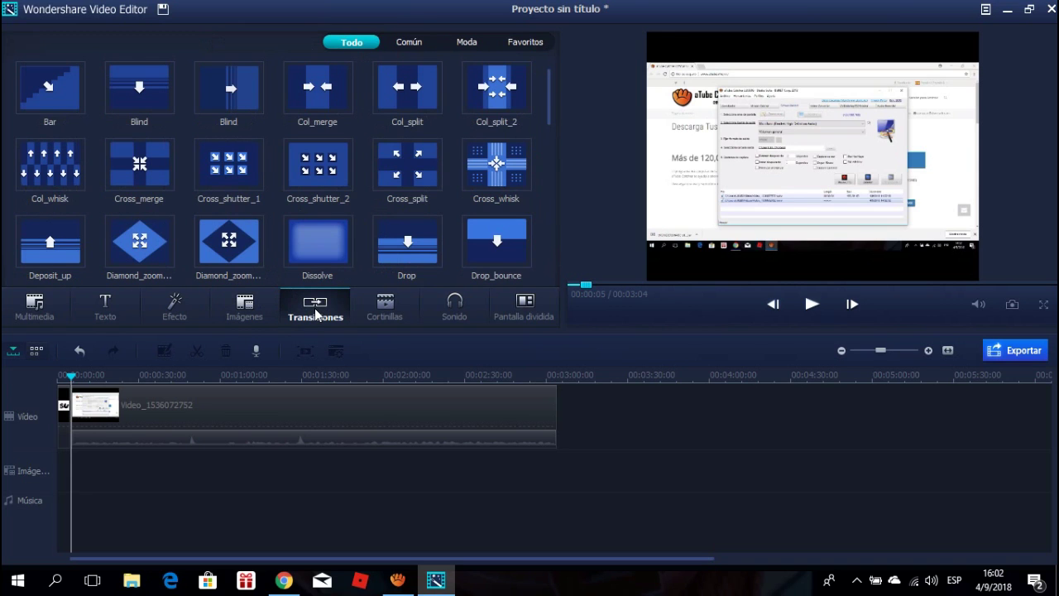
left_click(387, 310)
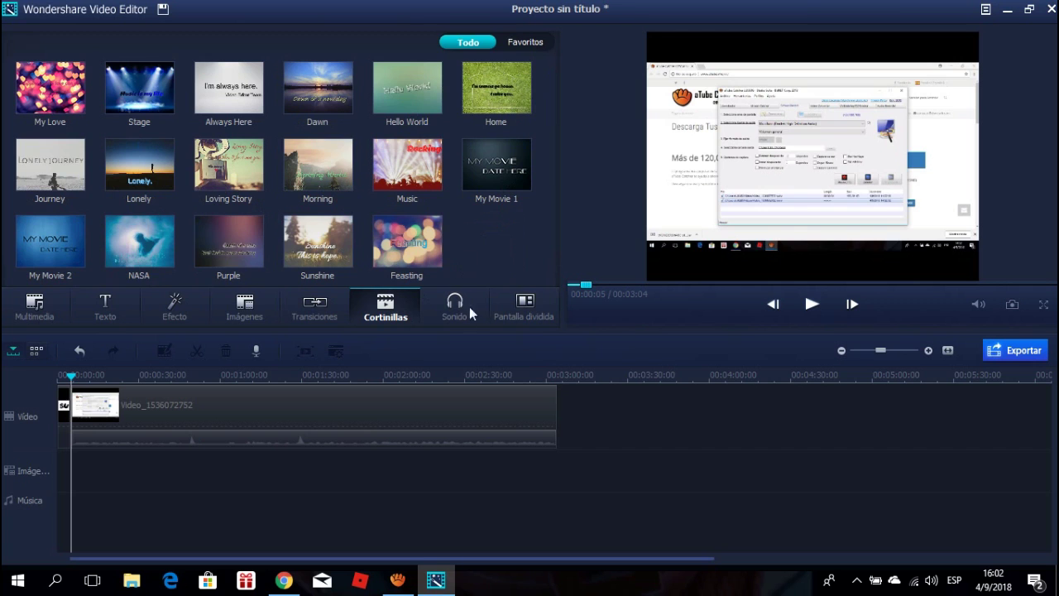
left_click(319, 302)
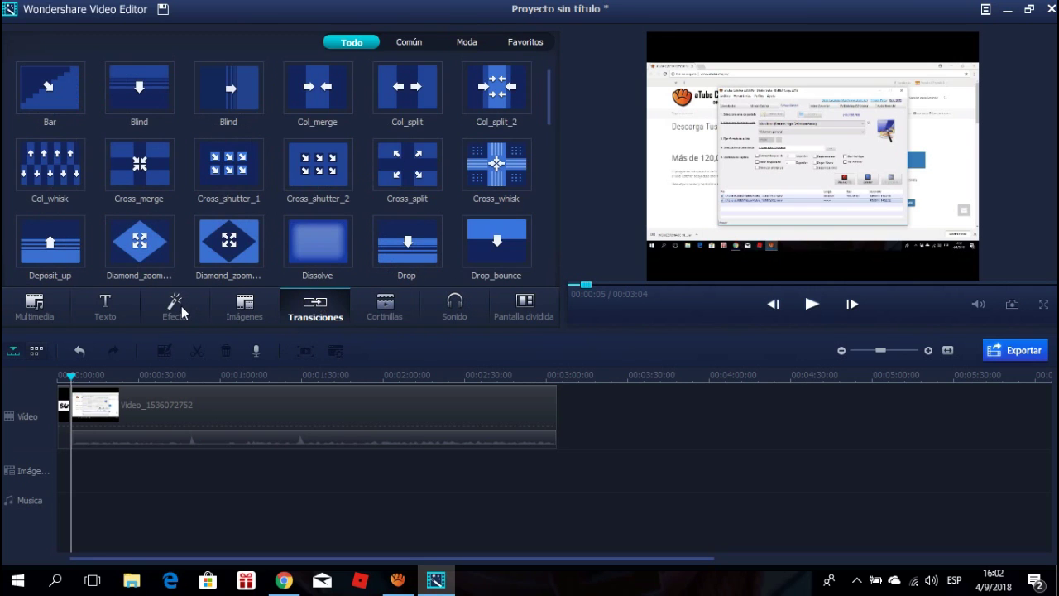
left_click(148, 303)
left_click(105, 306)
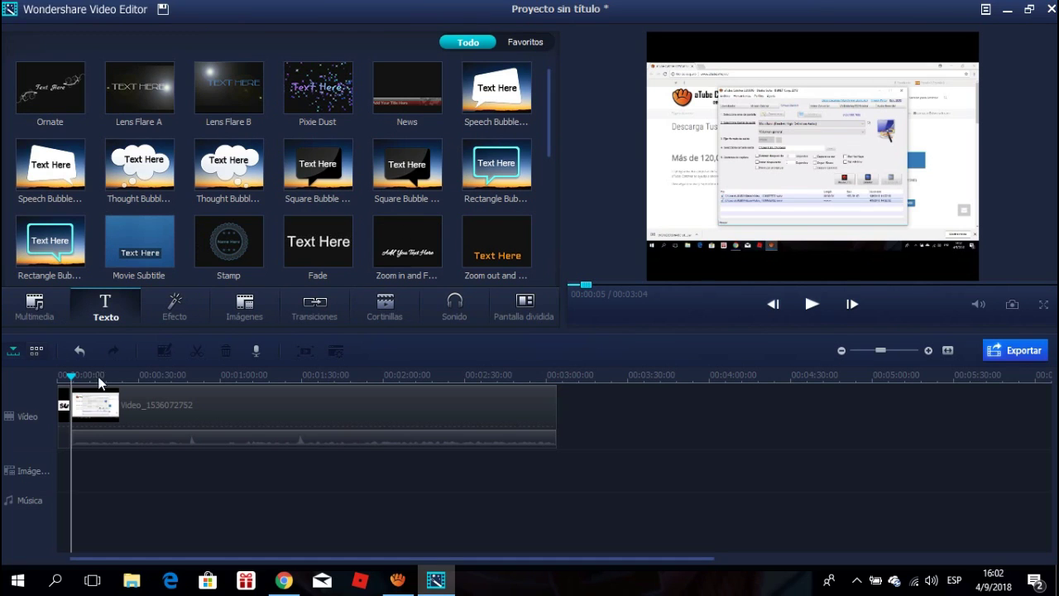
- Look over the Colores backgrounds in the media library and preview the suscribete image from Archivos
left_click(35, 306)
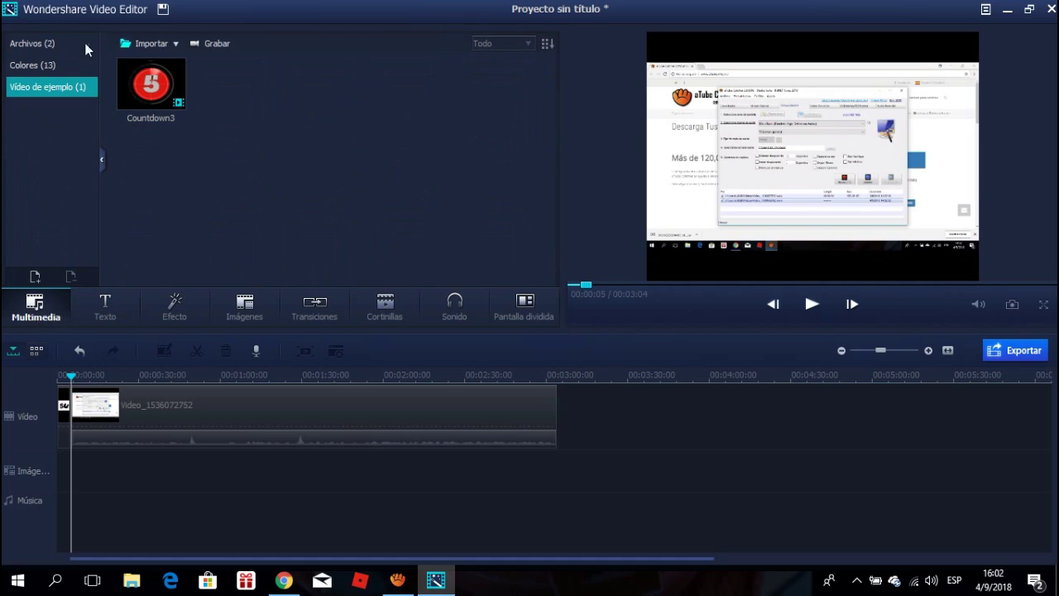
left_click(29, 66)
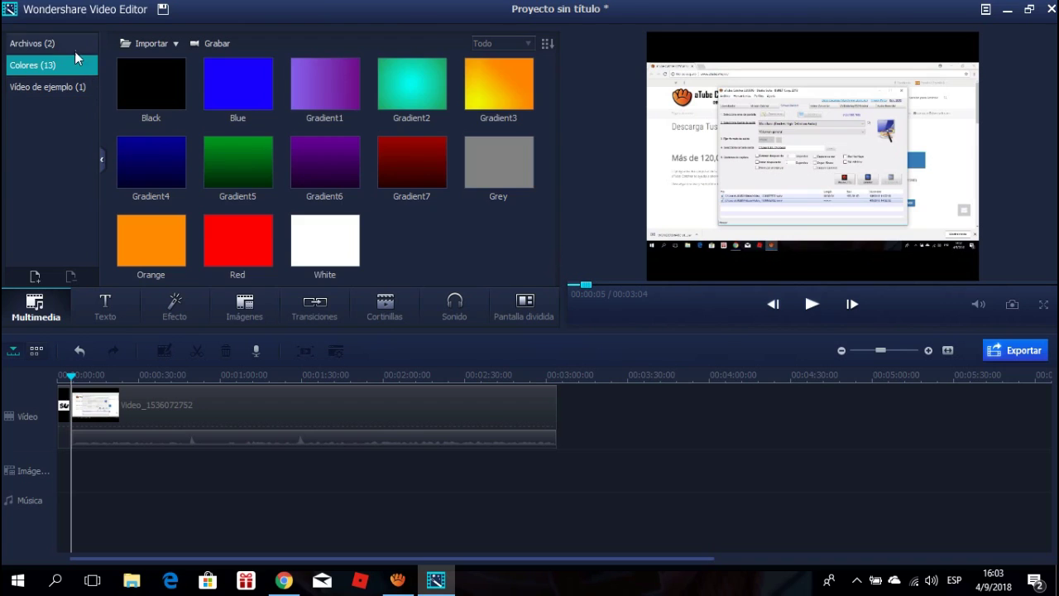
left_click(72, 47)
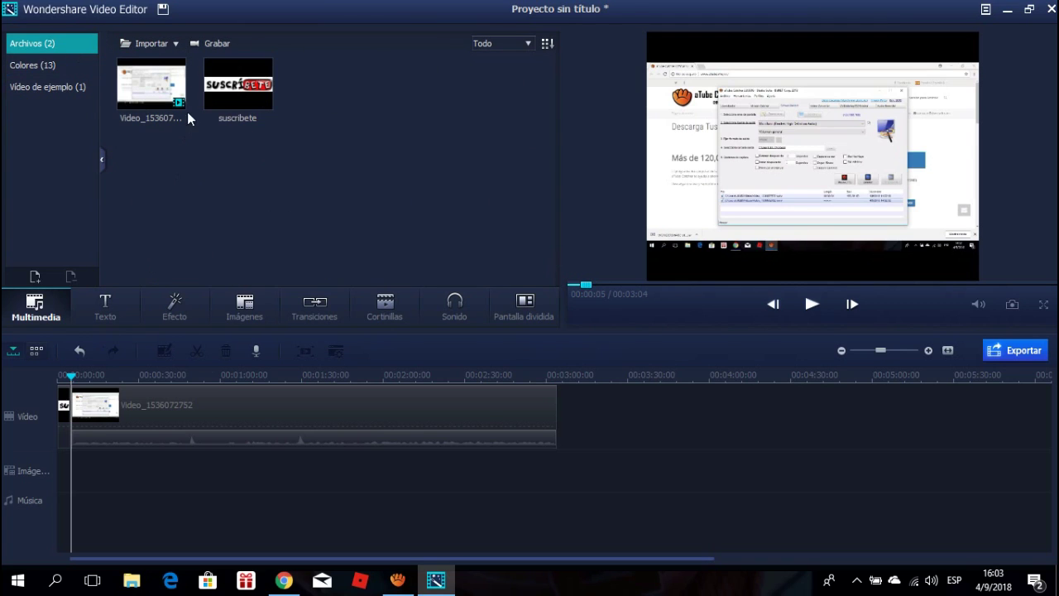
mouse_move(248, 91)
left_mouse_down()
mouse_move(85, 423)
mouse_move(518, 422)
mouse_move(316, 344)
mouse_move(256, 106)
mouse_move(281, 90)
left_mouse_up()
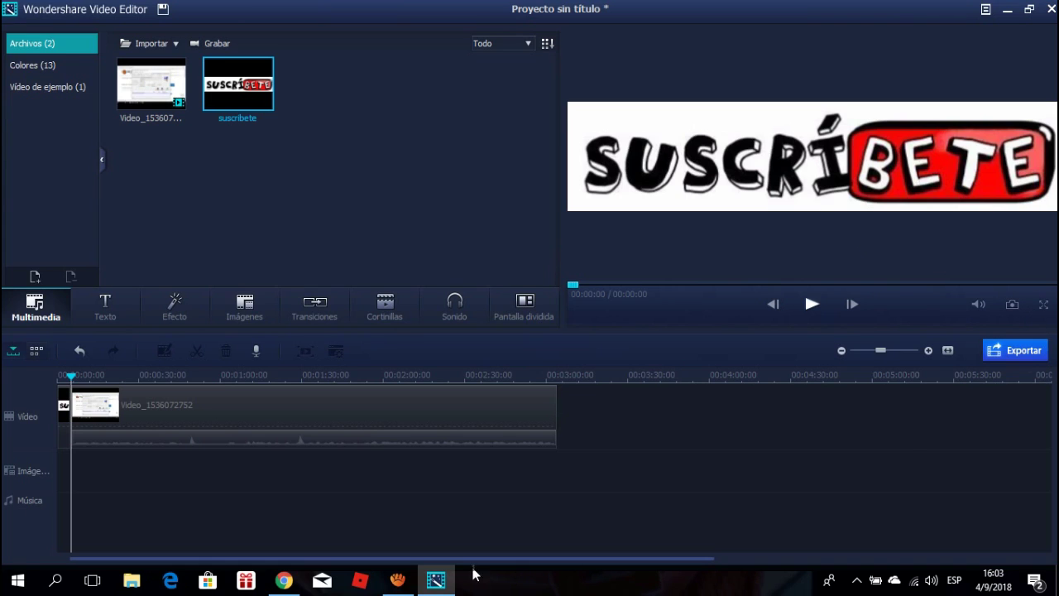
- Minimize the video editor to show the desktop
left_click(1007, 14)
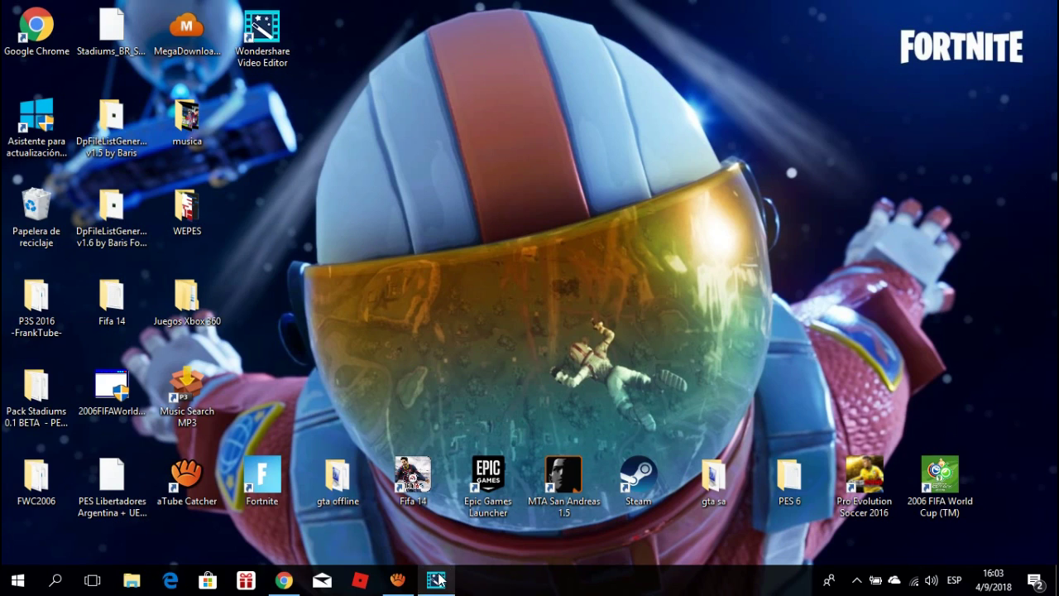
mouse_move(440, 581)
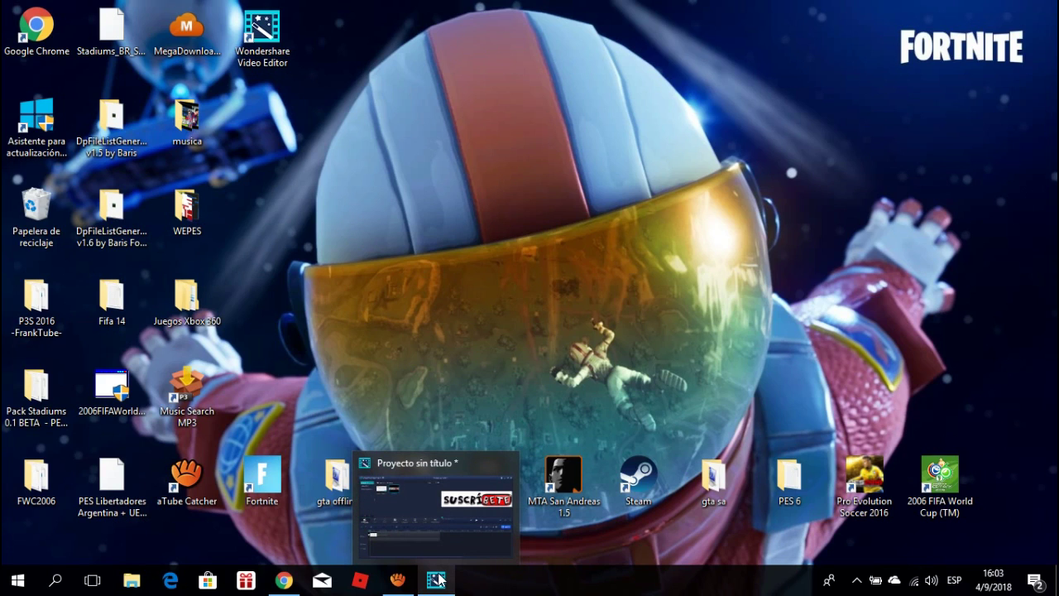
left_click(436, 580)
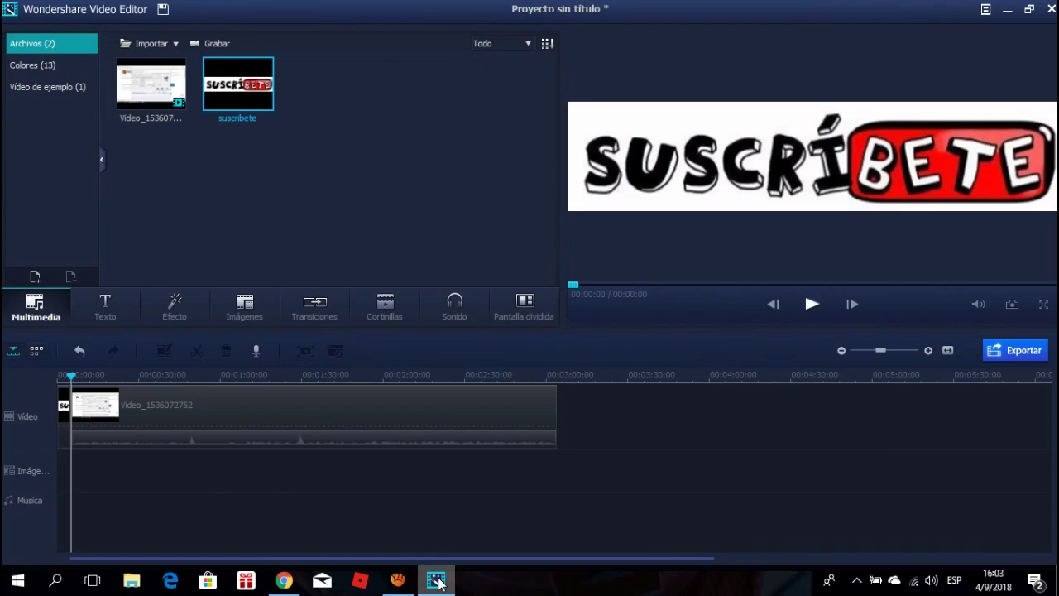
left_click(436, 580)
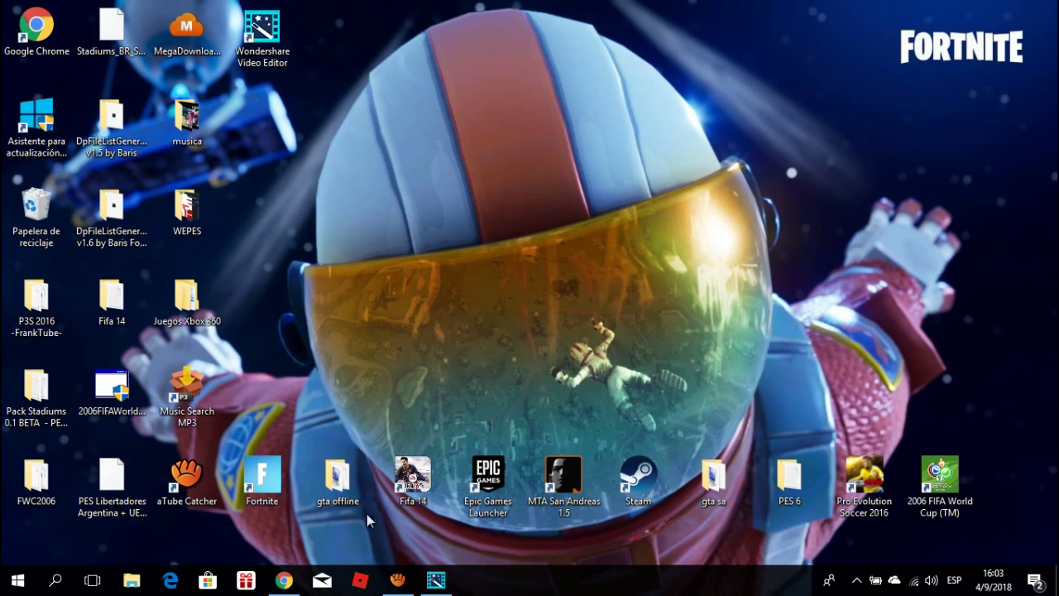
mouse_move(398, 581)
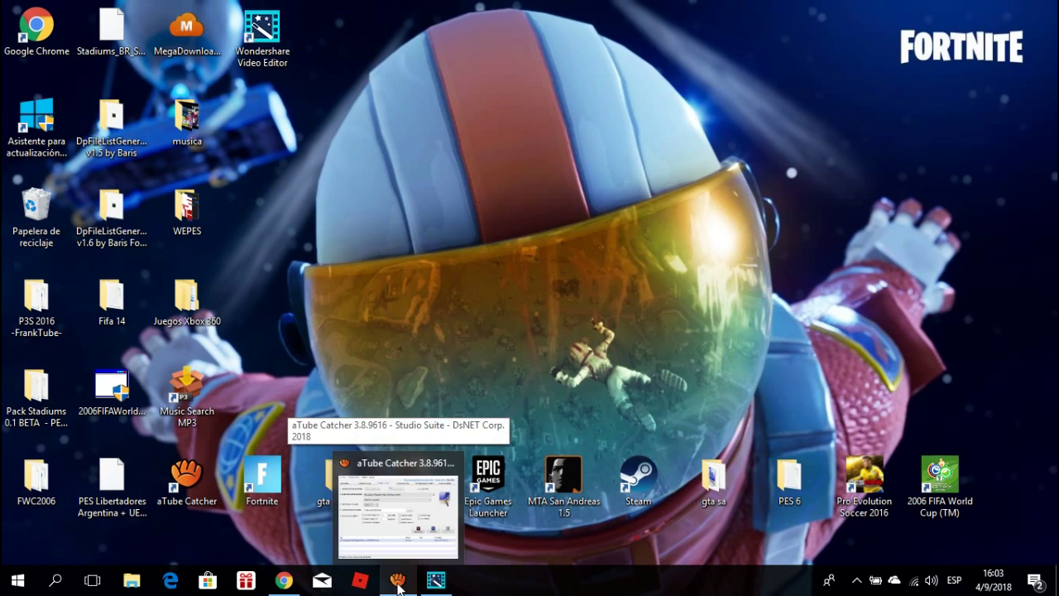